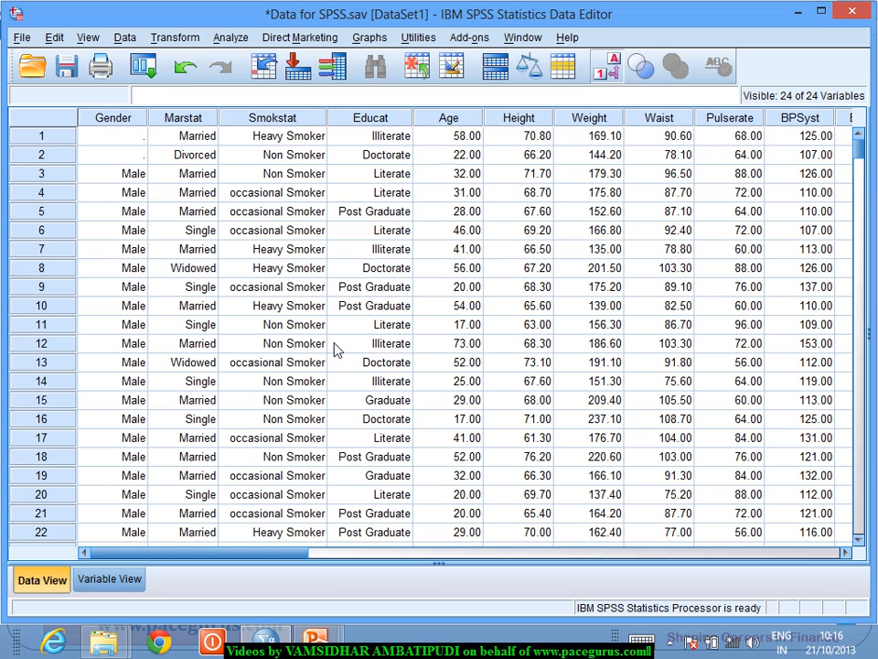
Step: Set up an OLAP Cubes report with Age, Height, Weight, Waist, Pulserate, BPSyst, BPDiast, Cholesterol, BMI, LegLength, Elbow, Wrist and Arm as summary variables
left_click(228, 38)
mouse_move(229, 60)
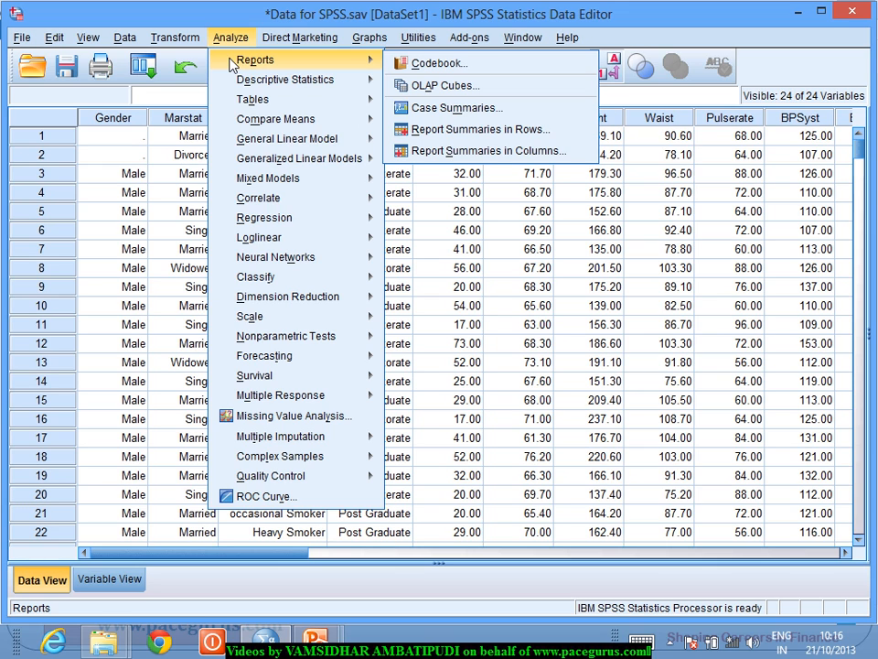
left_click(409, 86)
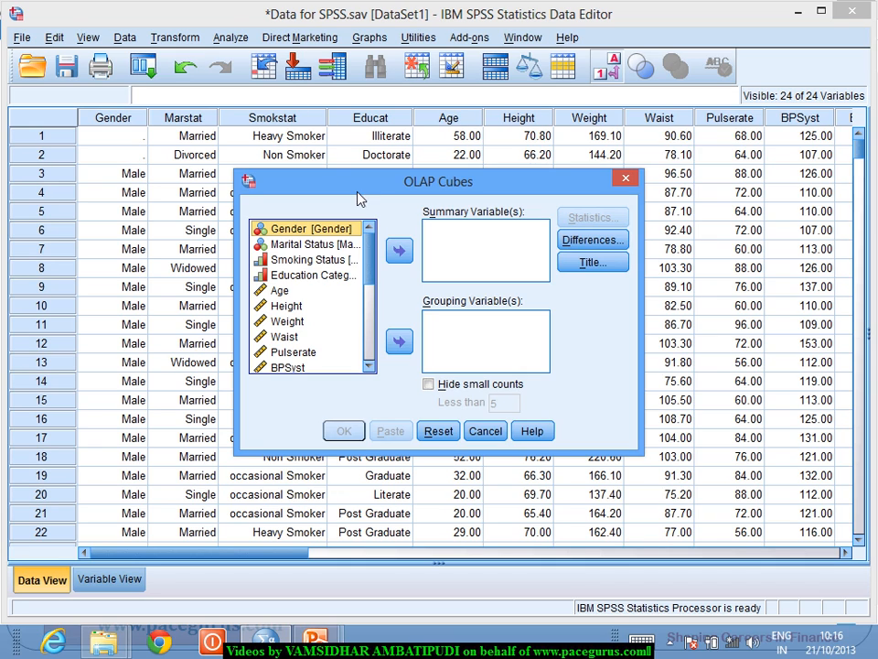
scroll(370, 262, "down", 1)
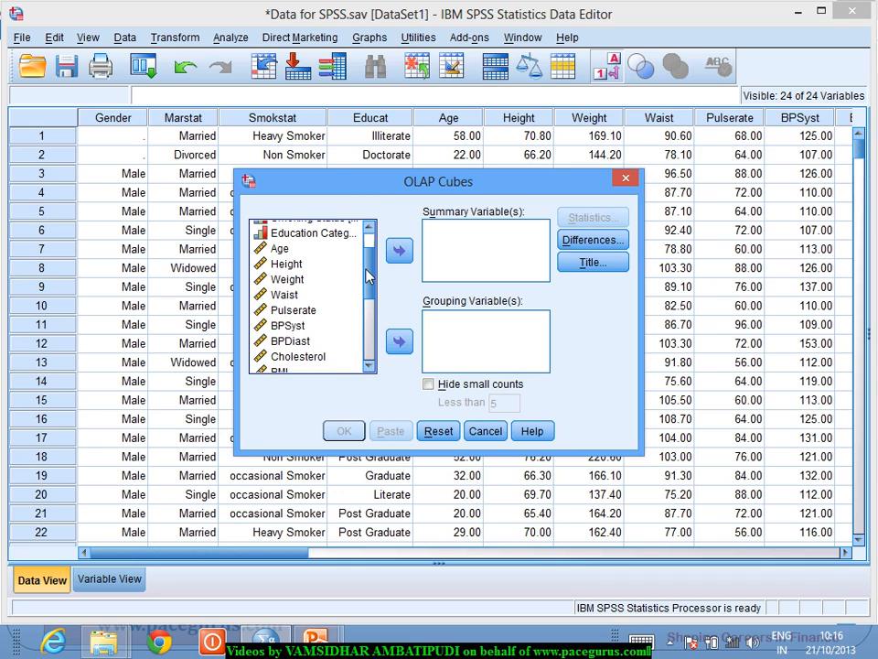
left_click(279, 249)
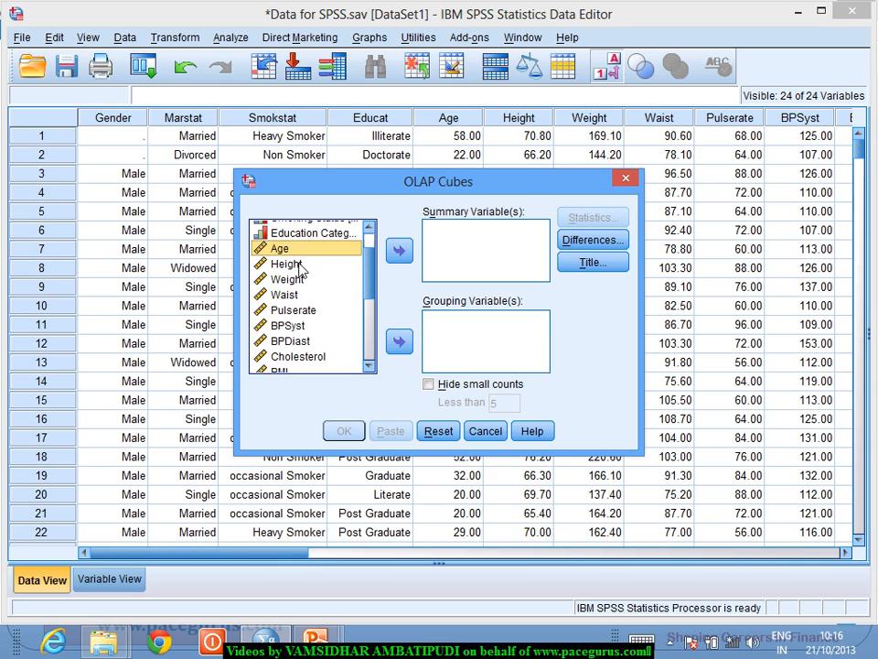
left_click(297, 268, "ctrl")
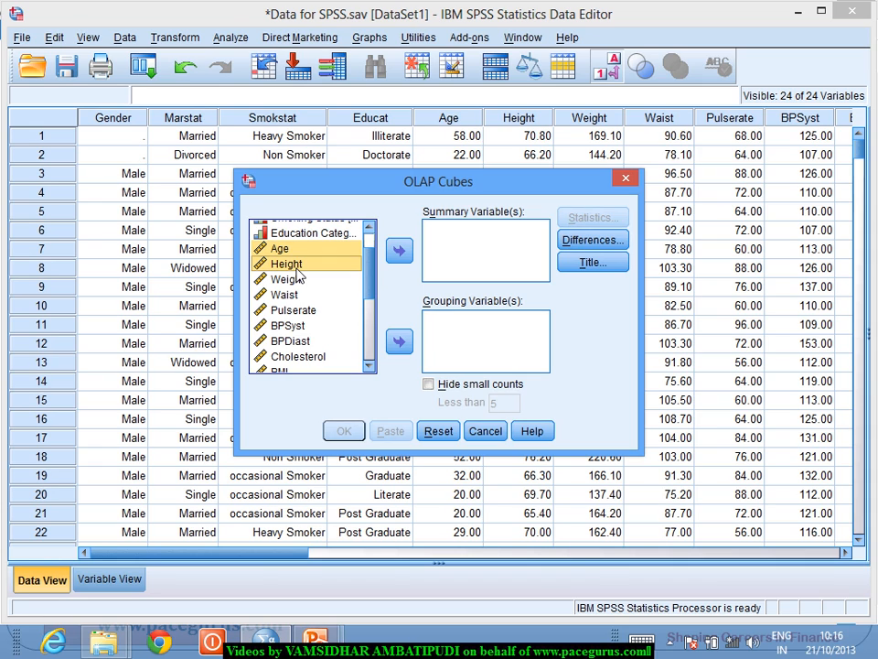
left_click(294, 281, "ctrl")
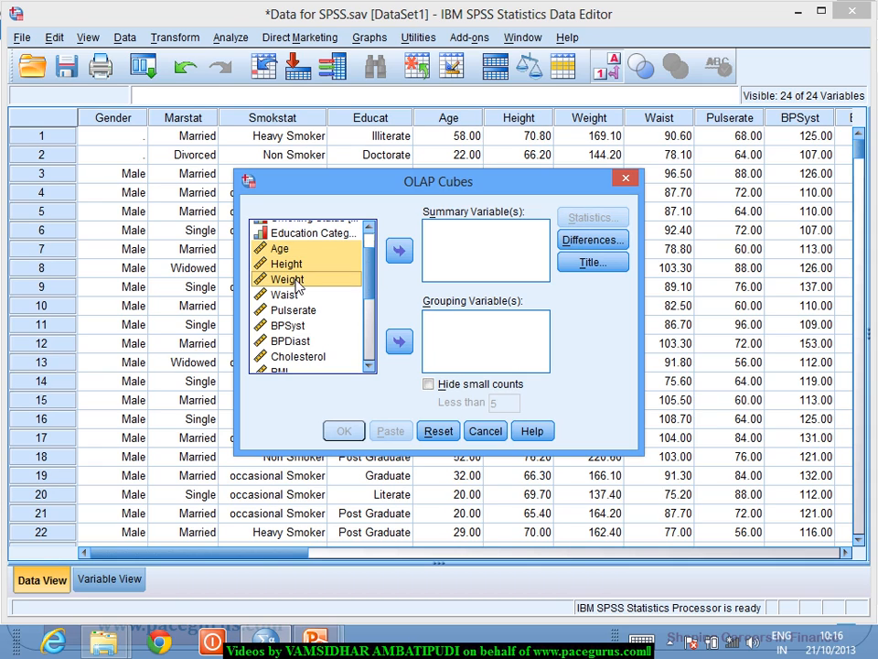
left_click(297, 296, "ctrl")
left_click(302, 311, "ctrl")
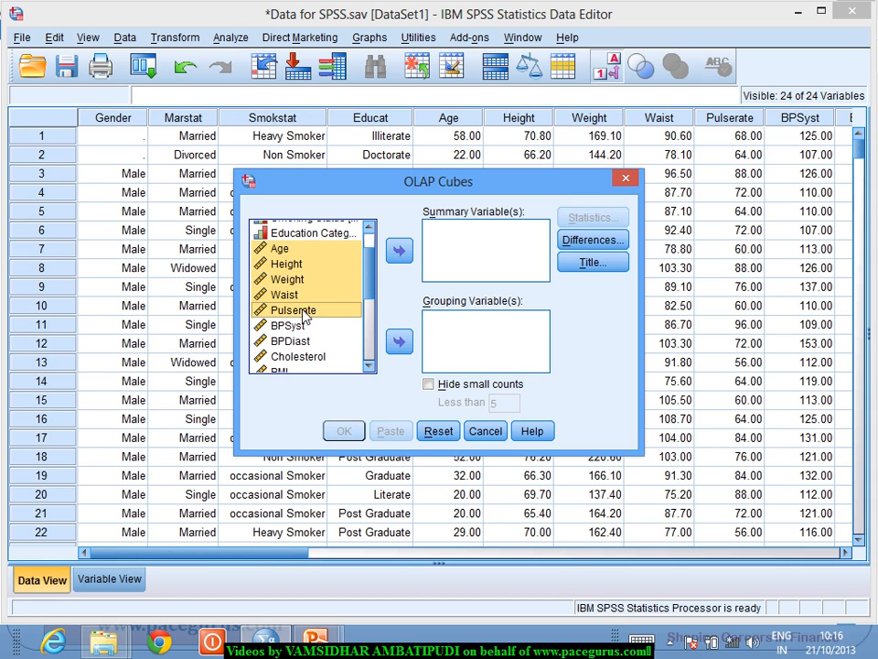
left_click(307, 326, "ctrl")
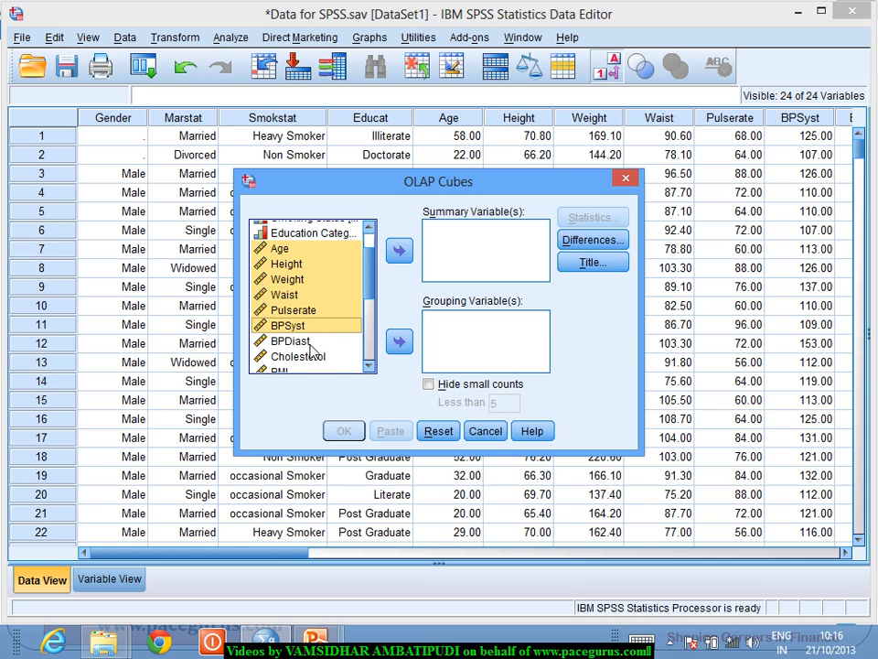
left_click(311, 342, "ctrl")
left_click(328, 357, "ctrl")
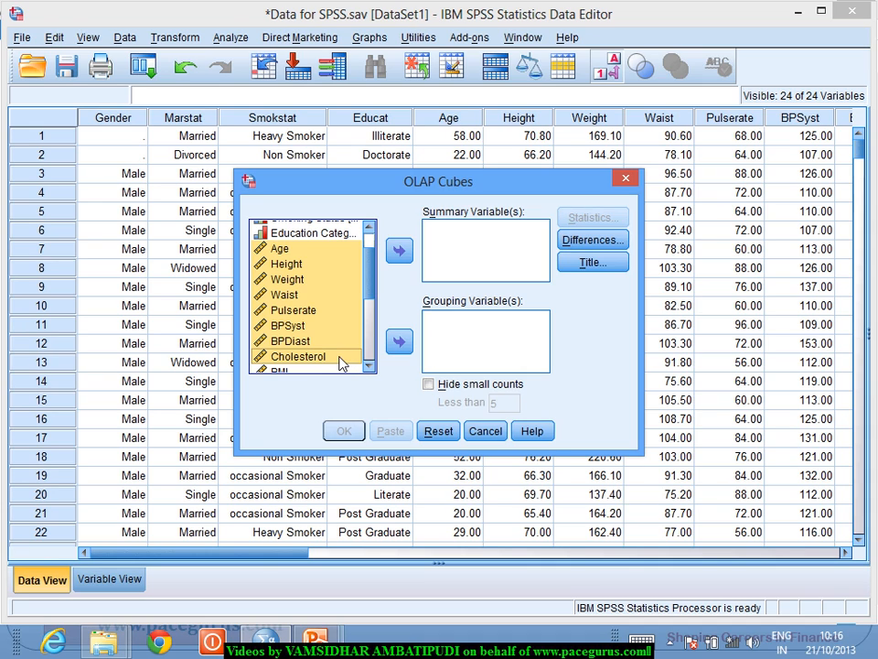
left_click(340, 362, "ctrl")
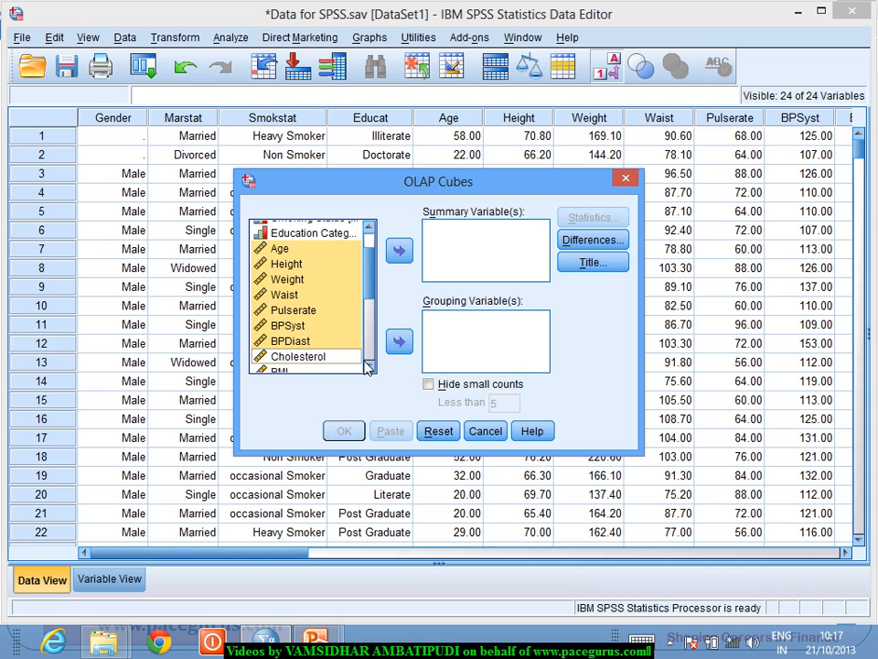
left_click(368, 367)
left_click(370, 368)
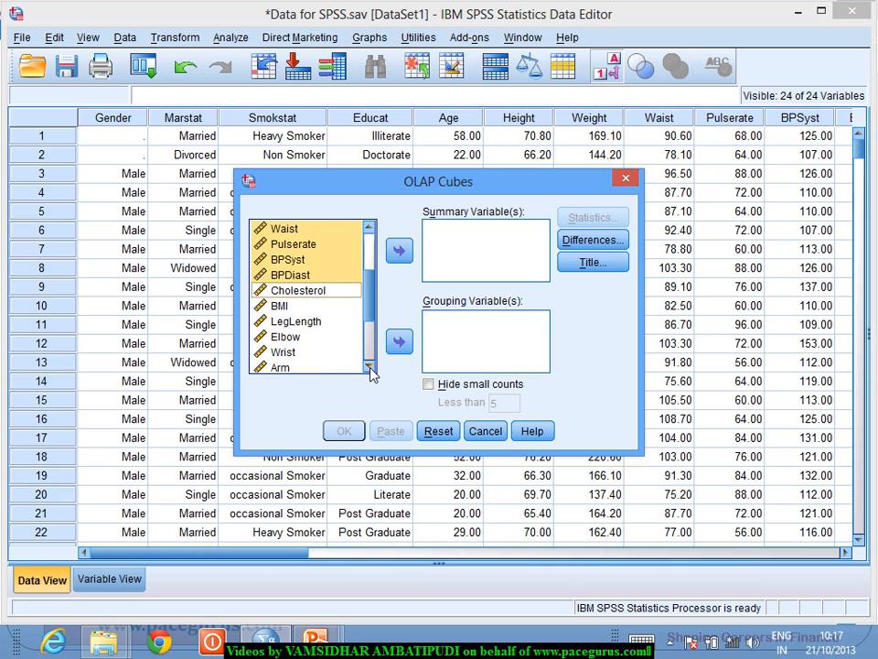
left_click(322, 290, "ctrl")
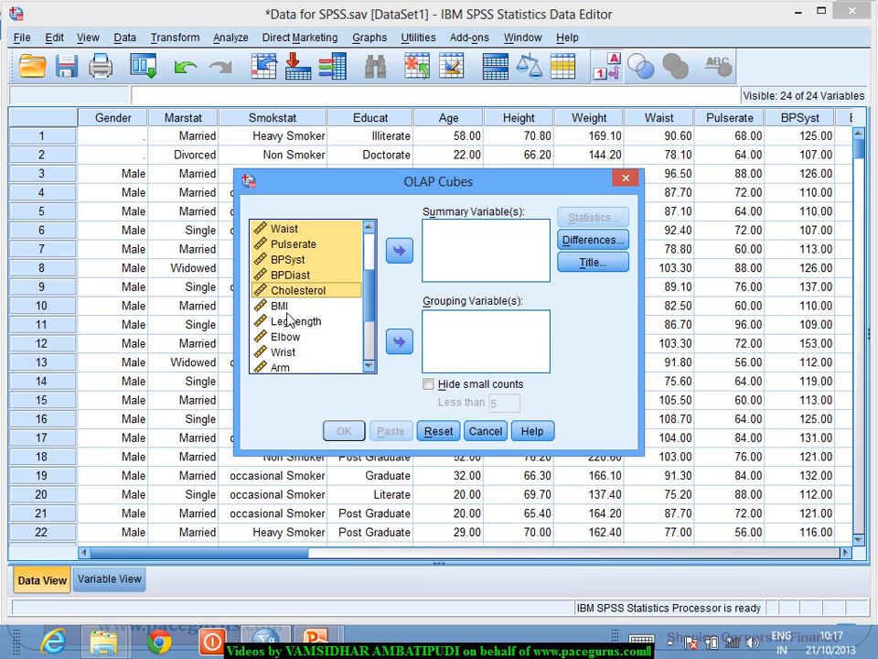
left_click(298, 306, "ctrl")
left_click(296, 323, "ctrl")
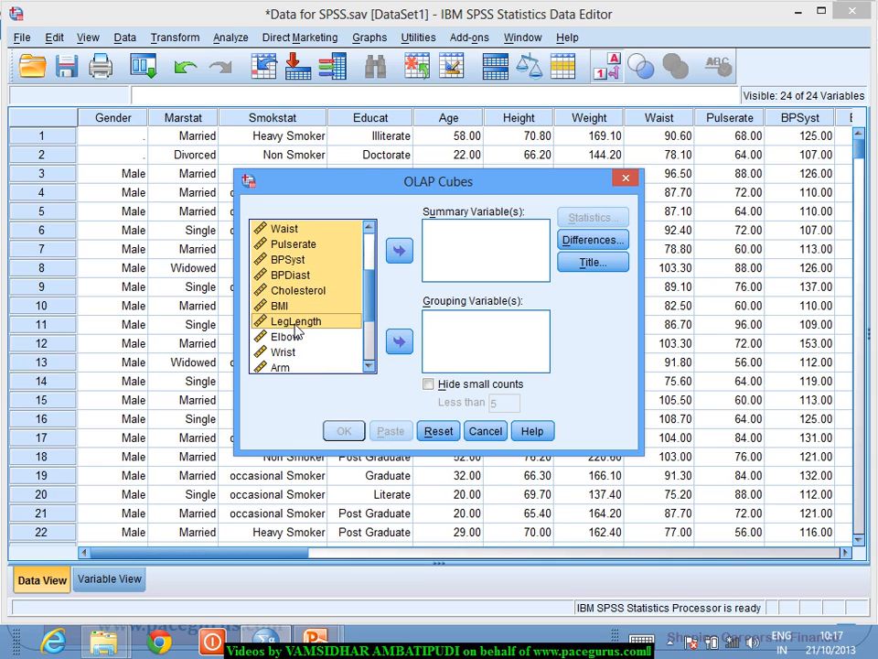
left_click(295, 337, "ctrl")
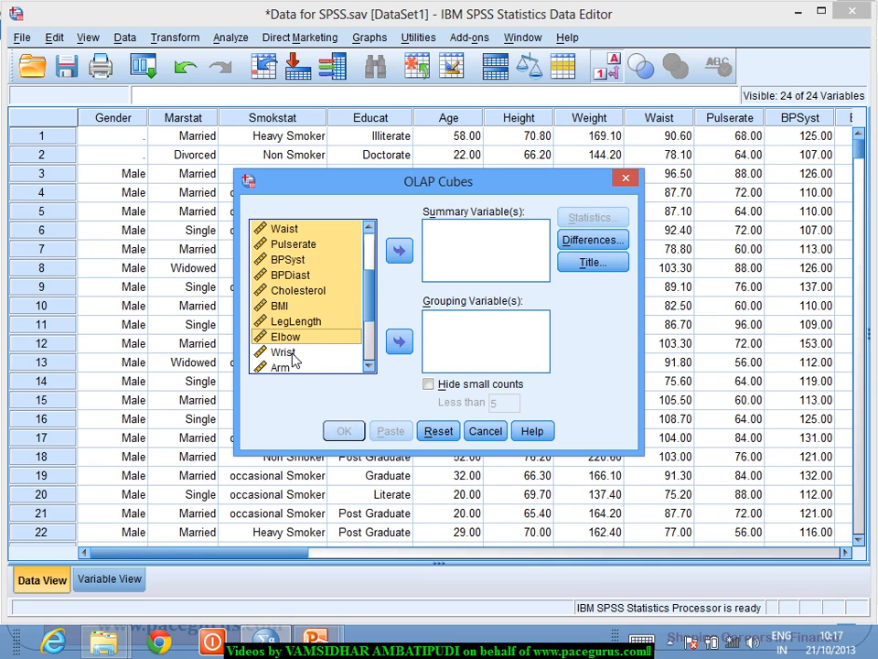
left_click(292, 356, "ctrl")
left_click(284, 366, "ctrl")
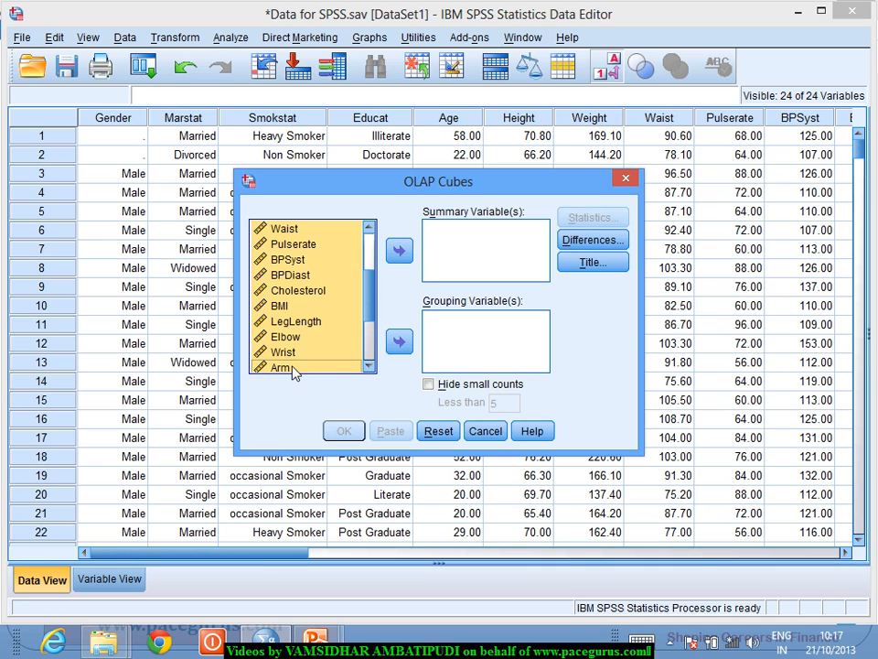
left_click(370, 366)
left_click(371, 368)
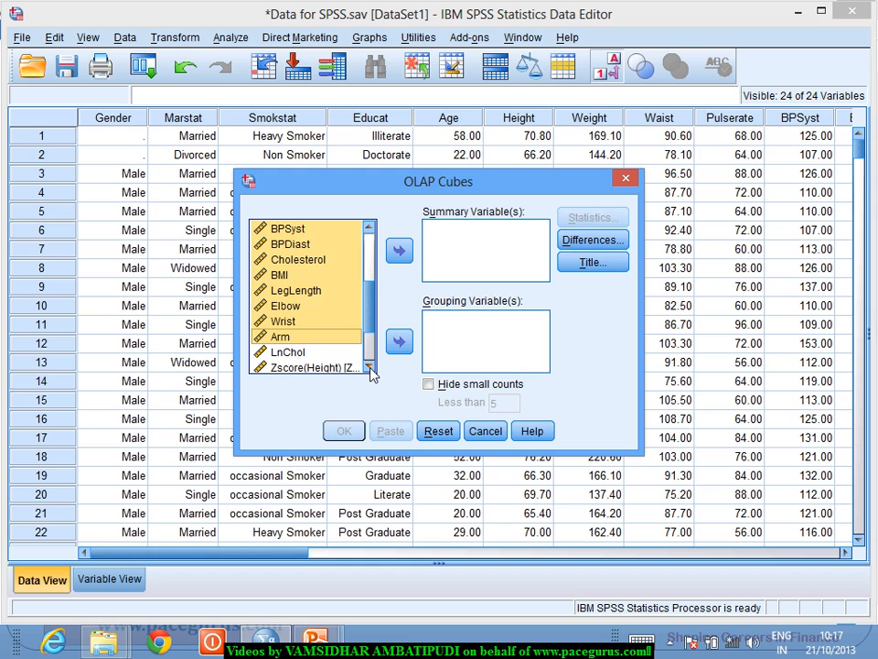
scroll(373, 300, "up", 3)
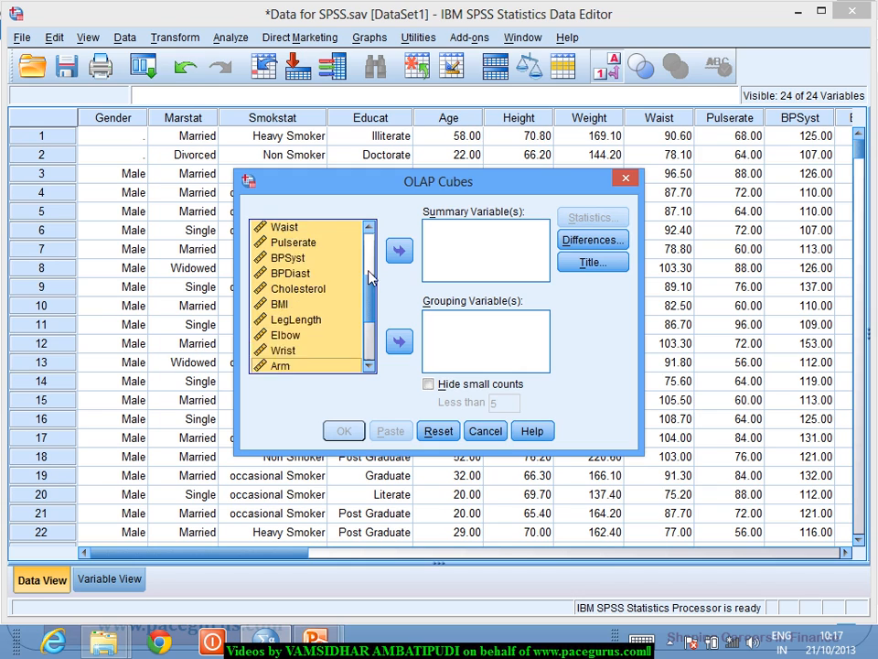
left_click(398, 253)
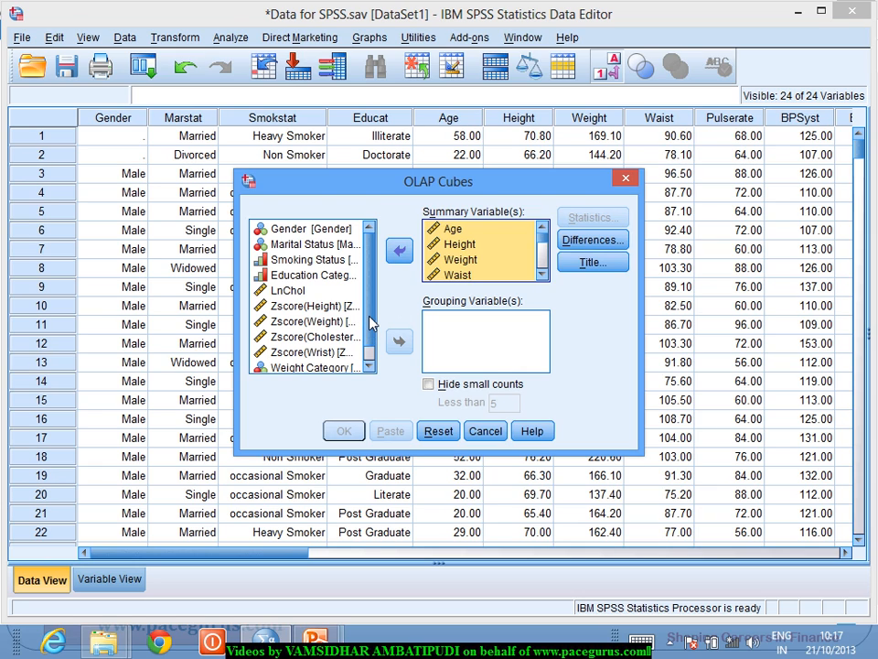
Step: Add Weight Category and Cholesterol Category as the grouping variables of the OLAP cube
scroll(371, 324, "down", 1)
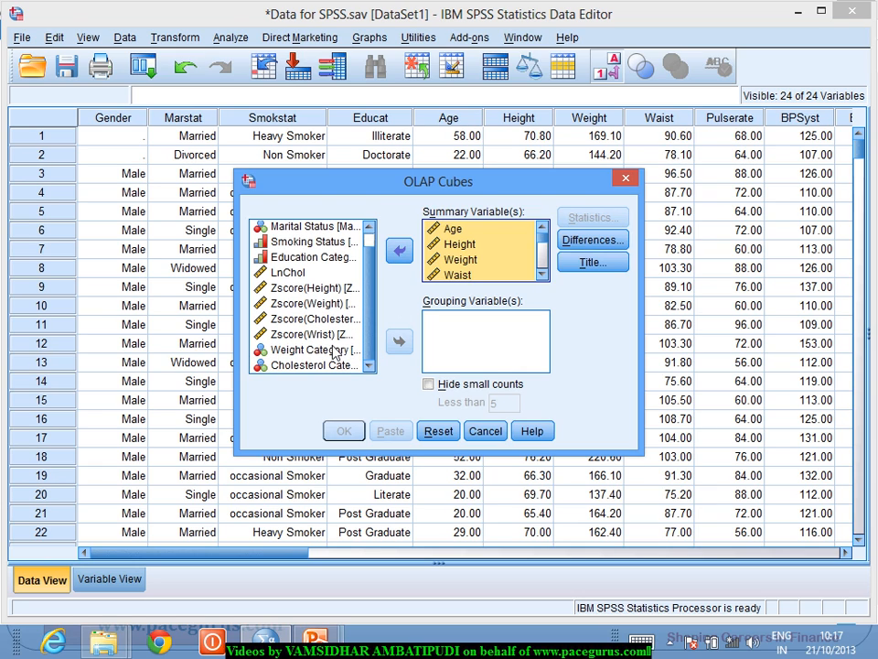
left_click(335, 351)
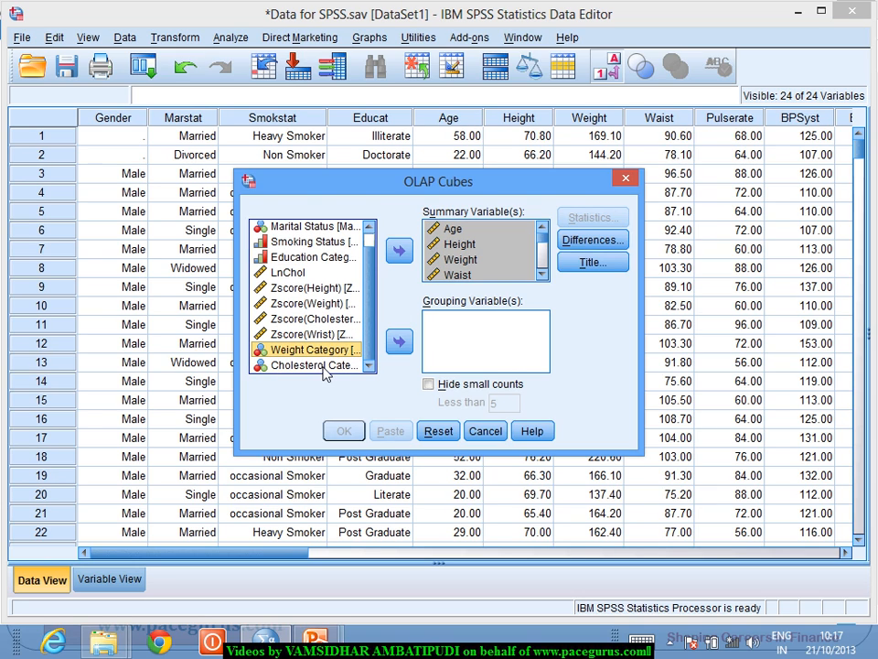
left_click(325, 365, "ctrl")
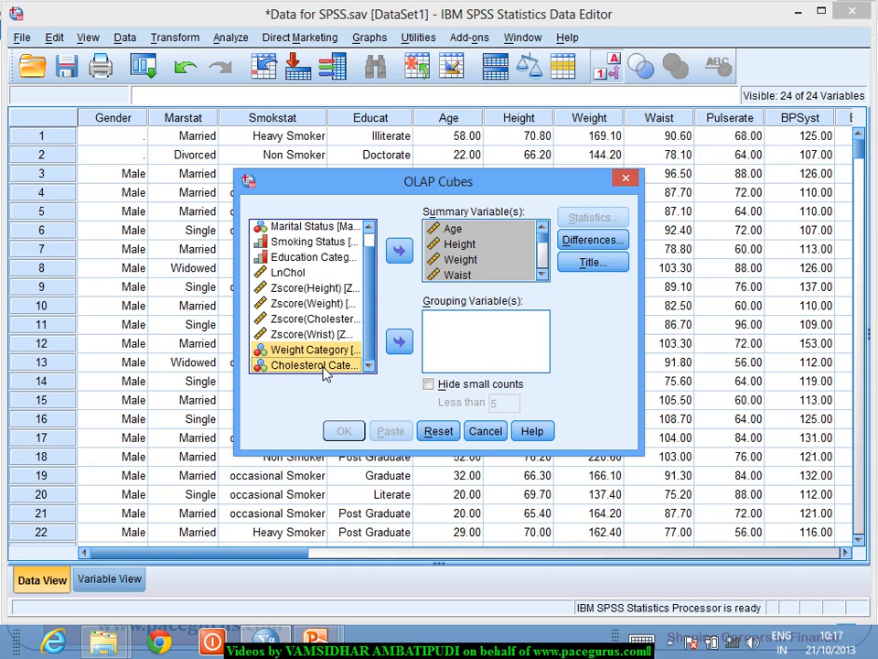
left_click(400, 341)
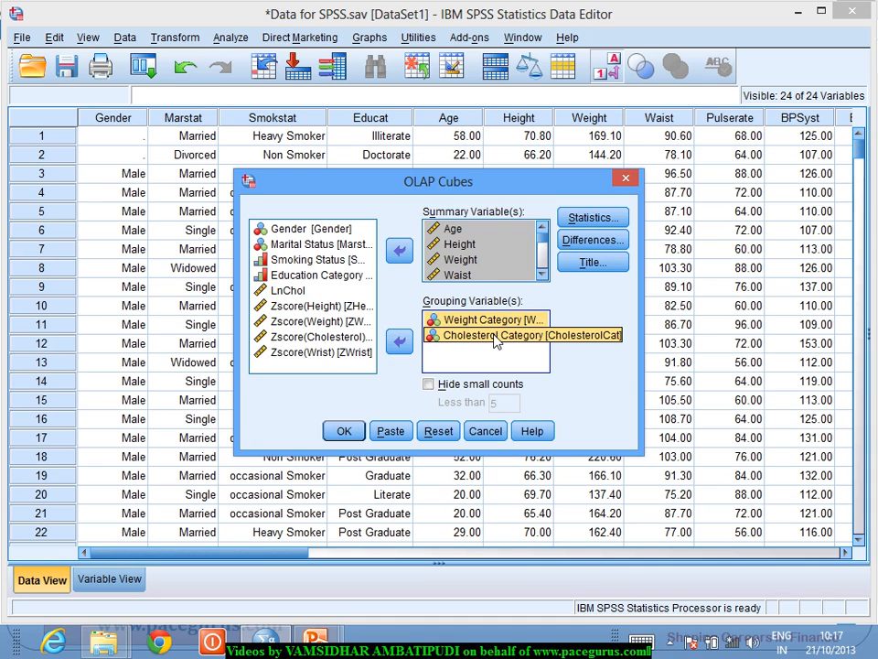
Step: Remove Sum, Percent of Total Sum and Percent of Total N from the cell statistics, keeping Number of Cases, Mean and Standard Deviation
left_click(579, 223)
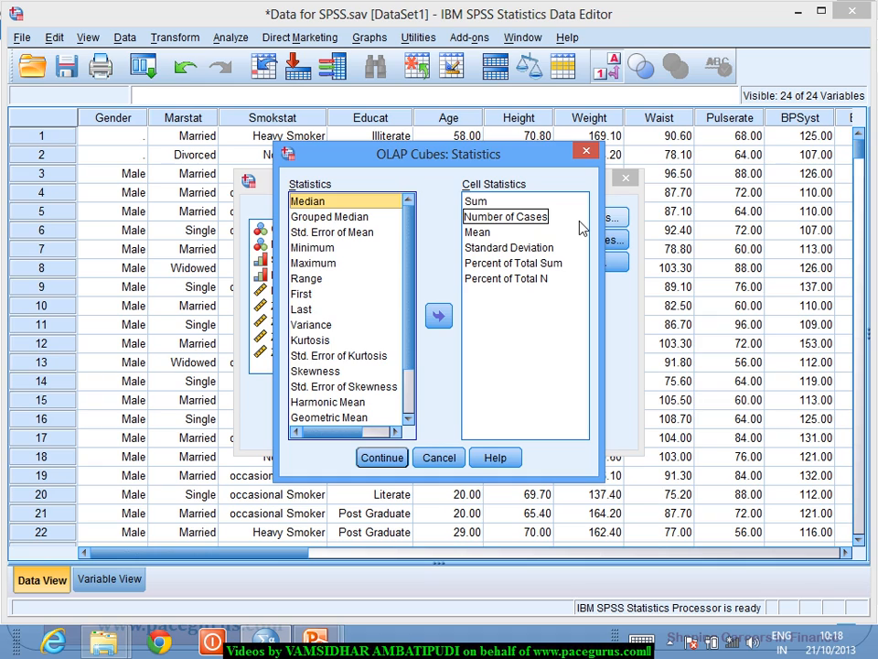
left_click(496, 204)
left_click(502, 219)
left_click(478, 203)
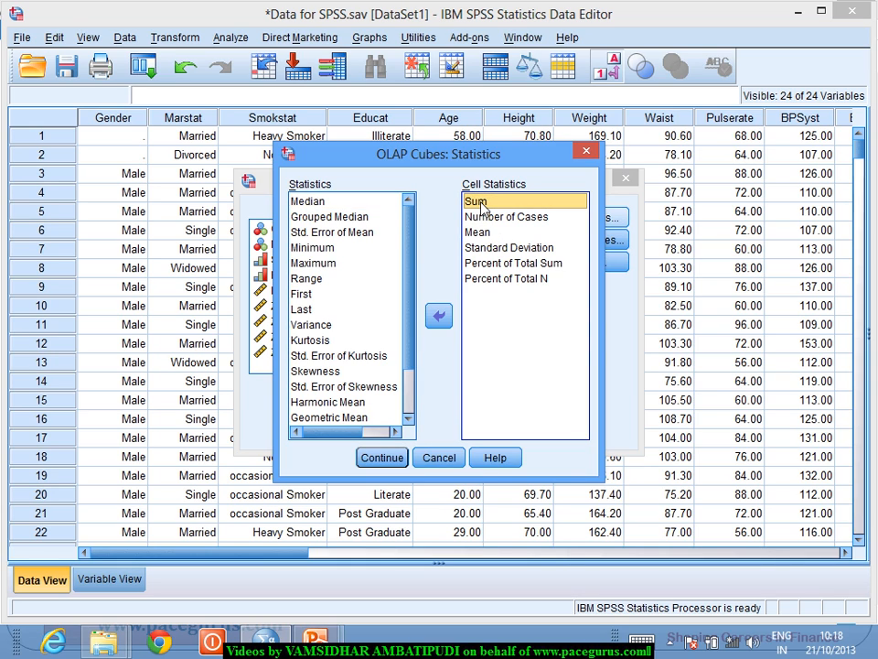
left_click(440, 317)
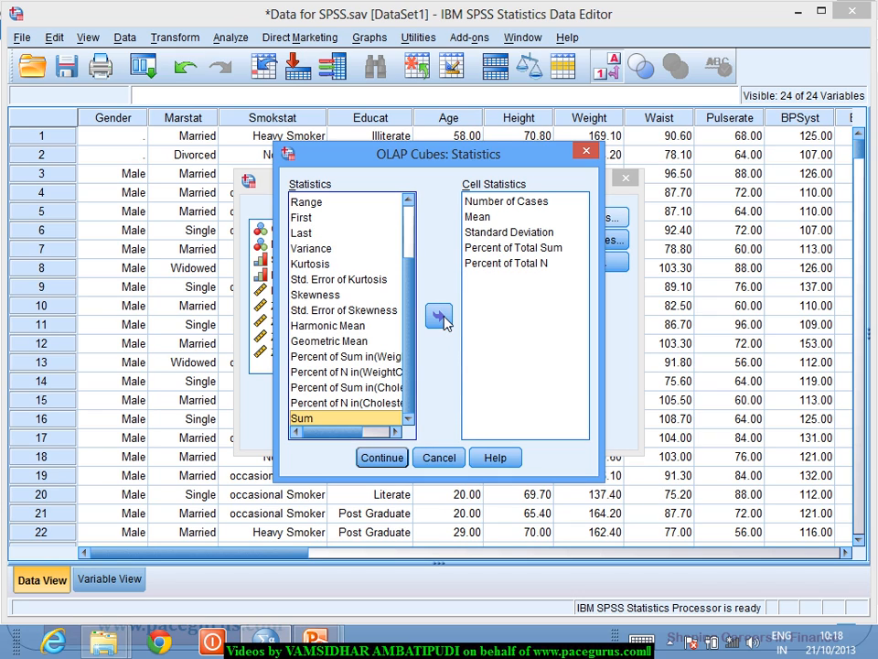
left_click(531, 251)
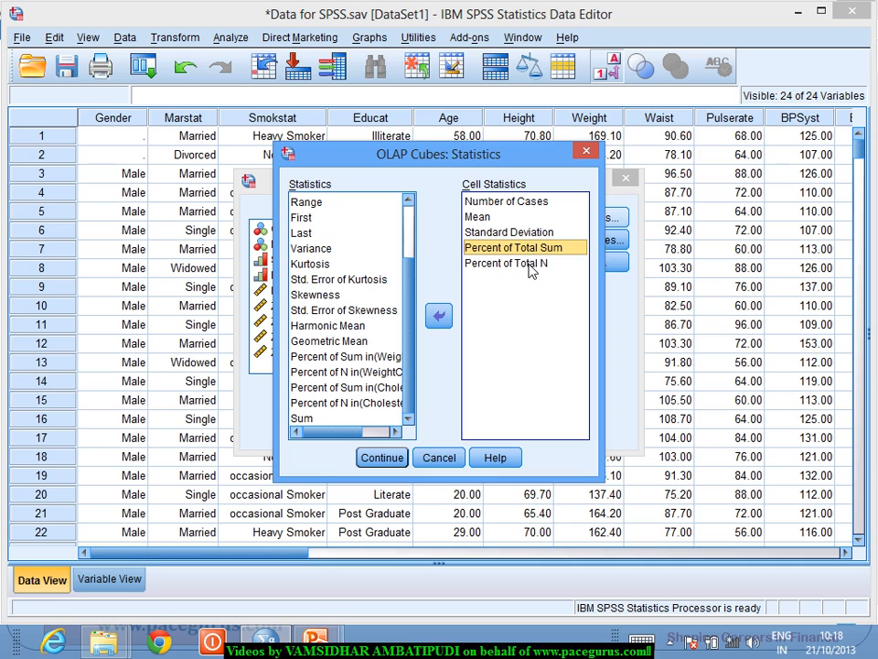
left_click(531, 267, "ctrl")
left_click(440, 316)
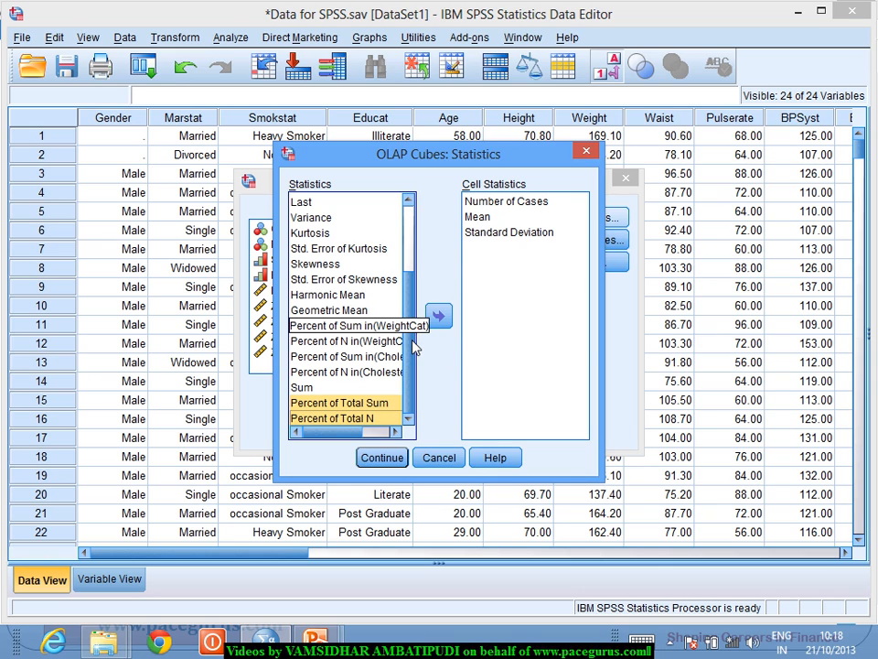
left_click_drag(413, 340, 403, 225)
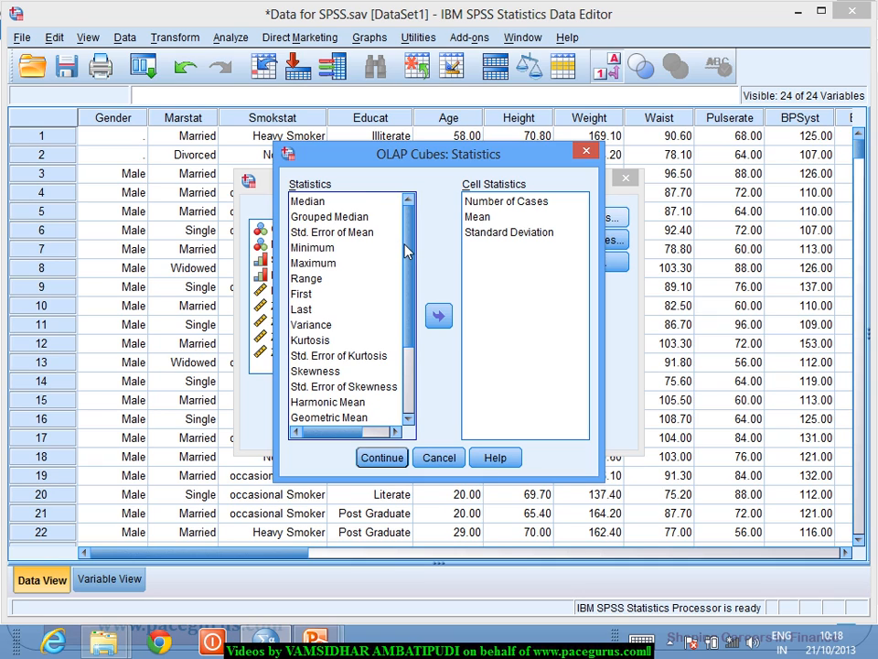
scroll(402, 274, "down", 2)
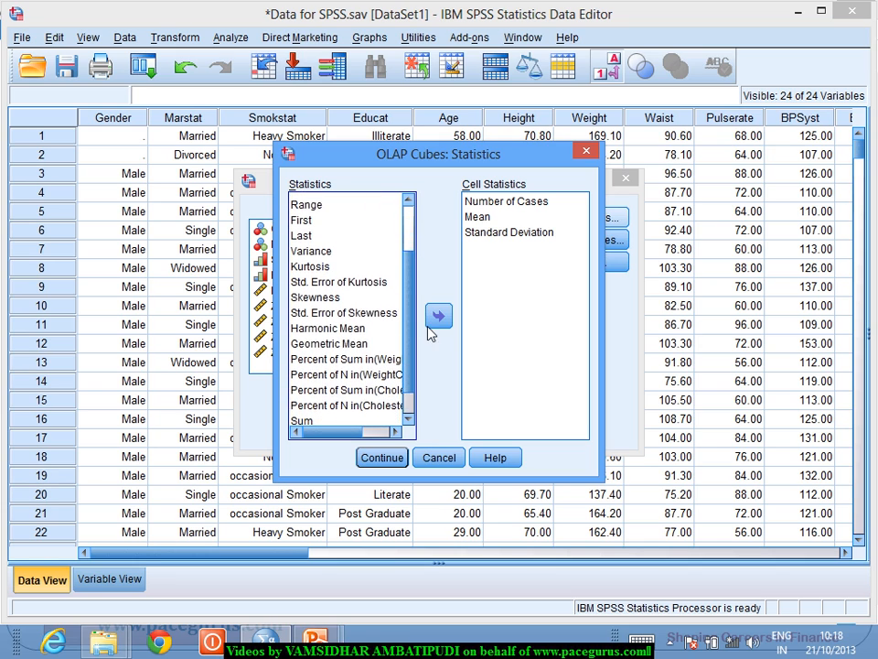
left_click_drag(428, 326, 428, 338)
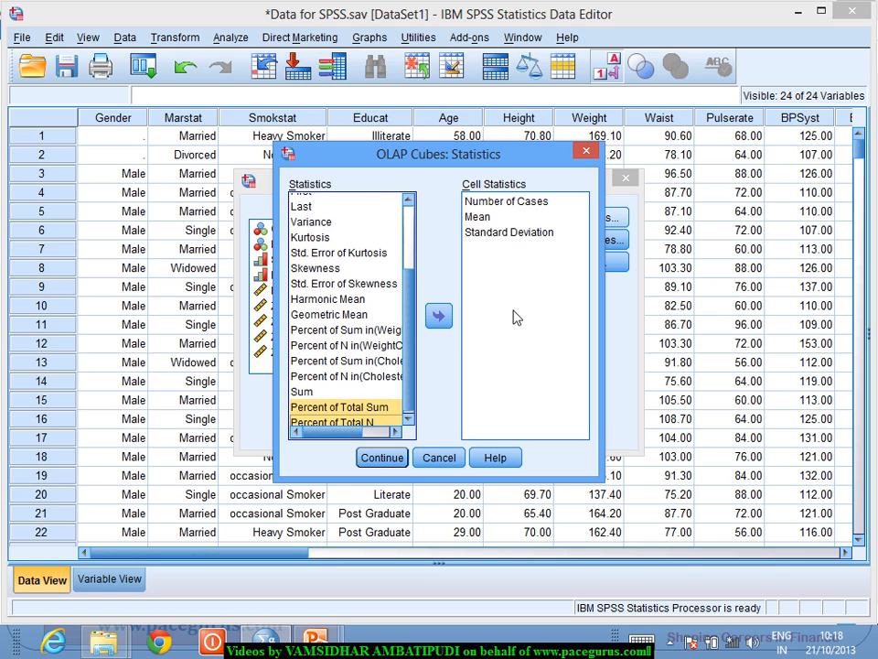
left_click(388, 465)
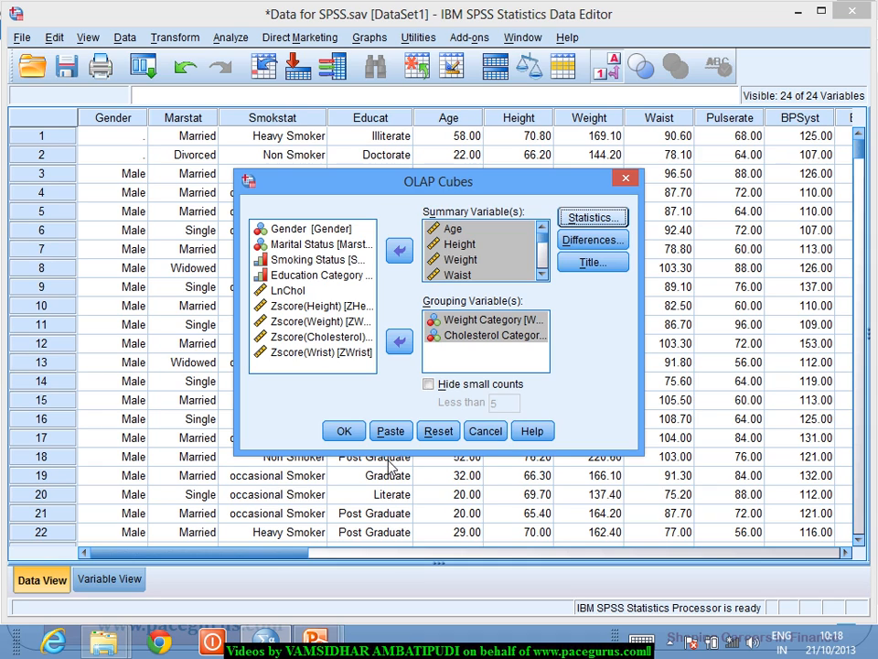
Step: Replace the OLAP Cubes output title with "Descriptive Statistics"
left_click(591, 262)
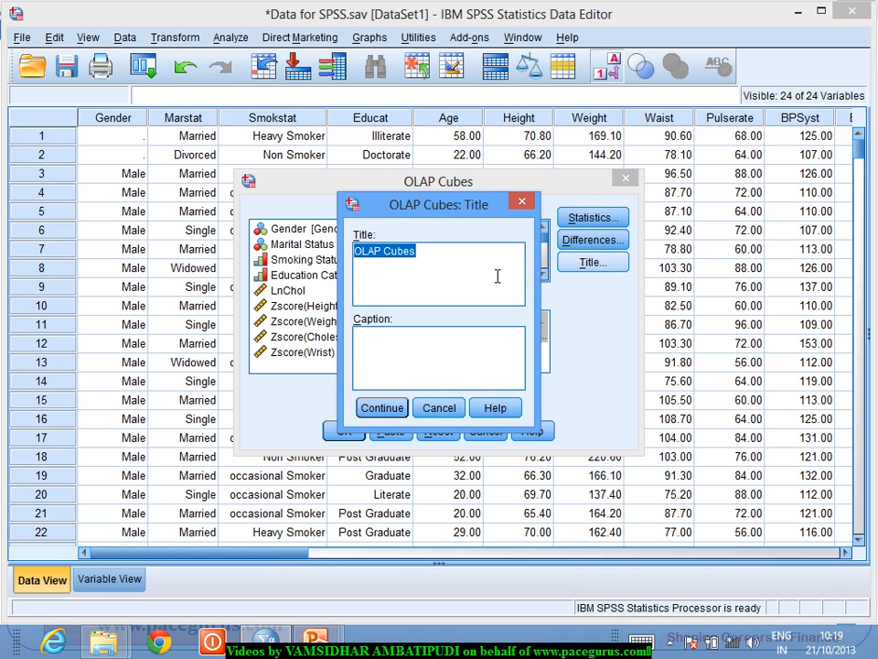
type("Desc")
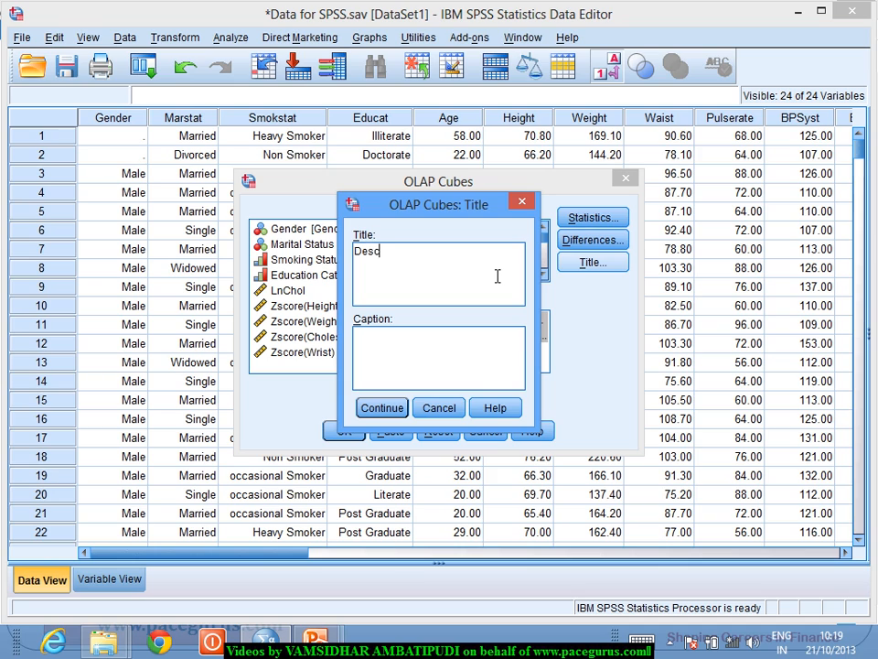
type("riptive Statistics")
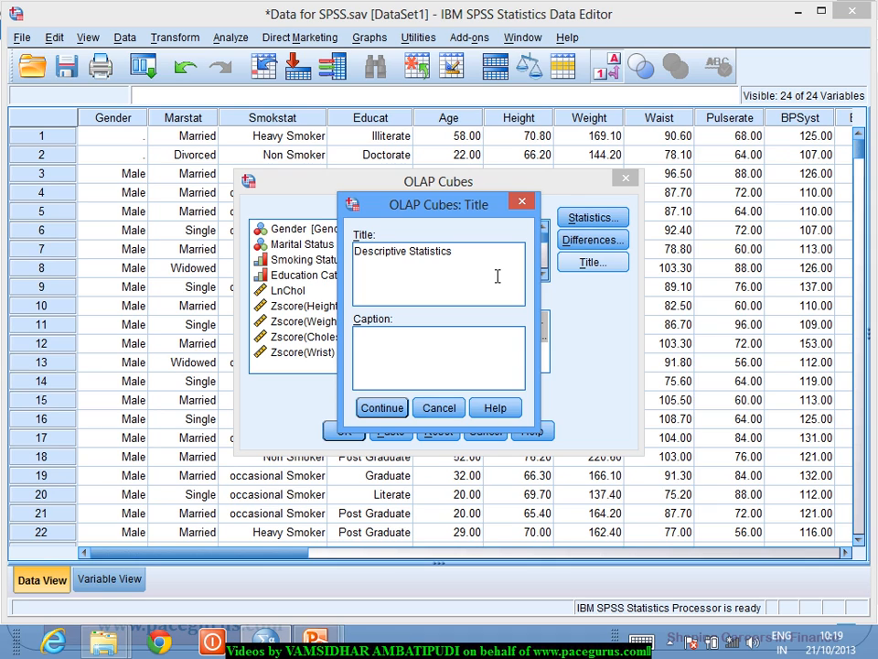
key("Tab")
type("Grouped by")
key("BackSpace")
key("BackSpace")
key("BackSpace")
key("BackSpace")
key("BackSpace")
key("BackSpace")
key("BackSpace")
key("BackSpace")
key("BackSpace")
key("BackSpace")
key("BackSpace")
type("For diff")
key("BackSpace")
key("BackSpace")
key("BackSpace")
key("BackSpace")
key("BackSpace")
key("BackSpace")
key("BackSpace")
Step: Set the report caption to "Grouped by Cholesterol Category as well as by Weight Category" and run the OLAP Cubes analysis
type("uped byCh")
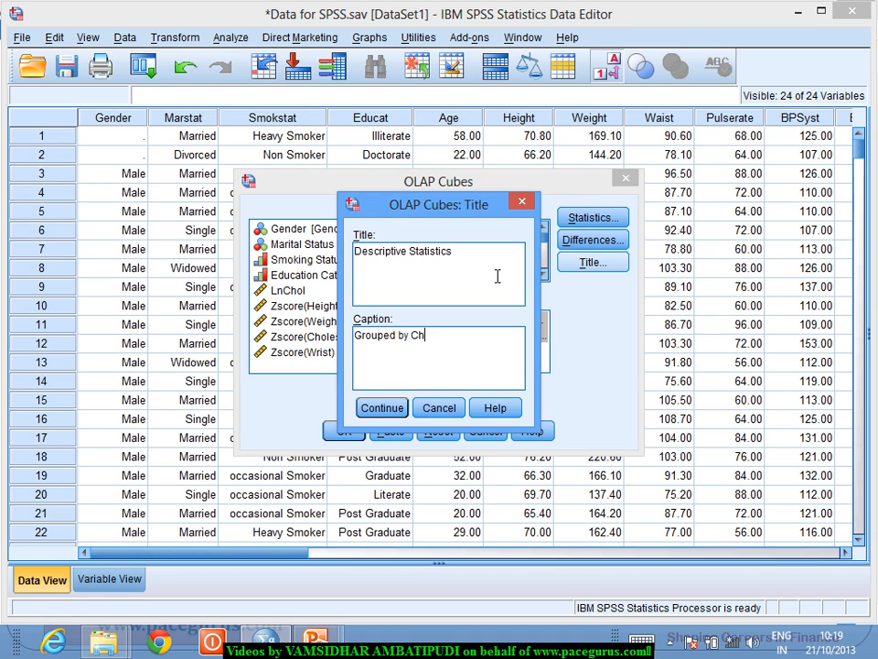
type("olestero")
type("l Cate")
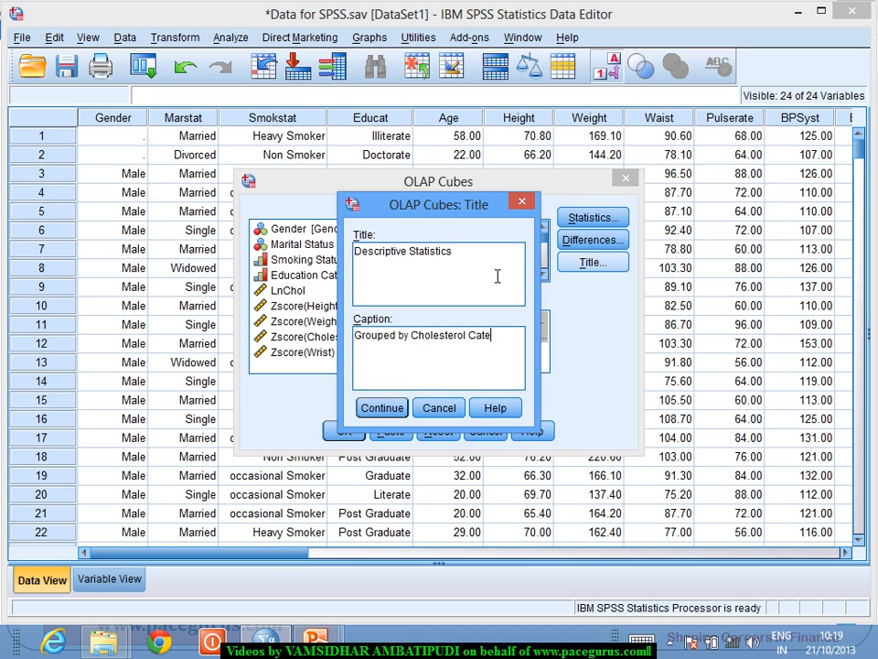
type("gory as")
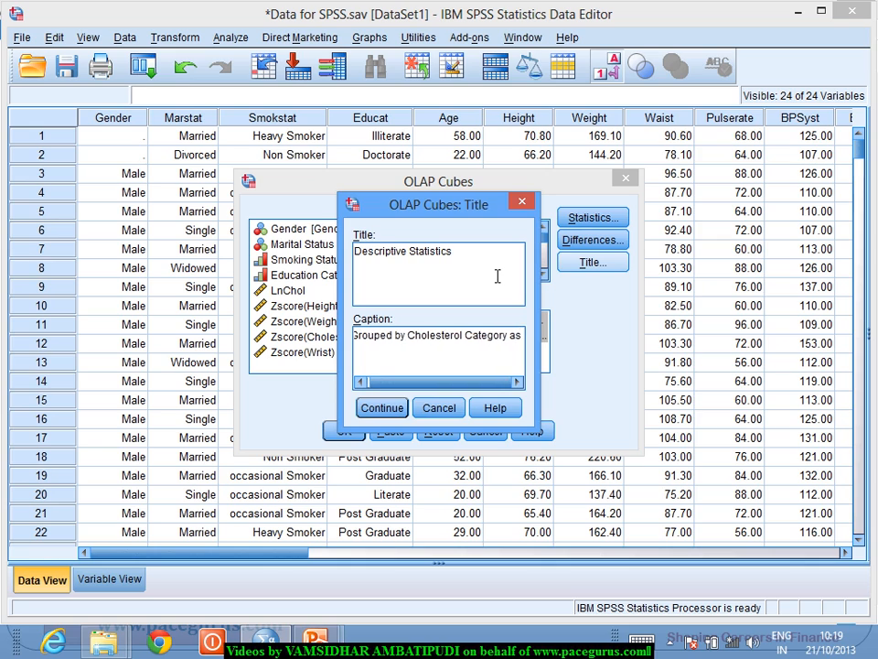
type(" well as")
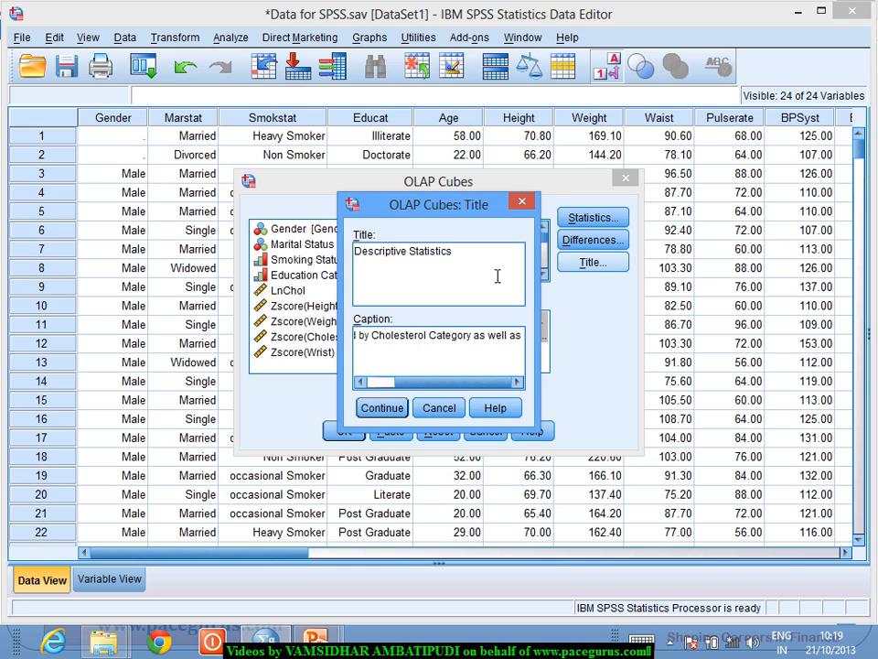
type(" by")
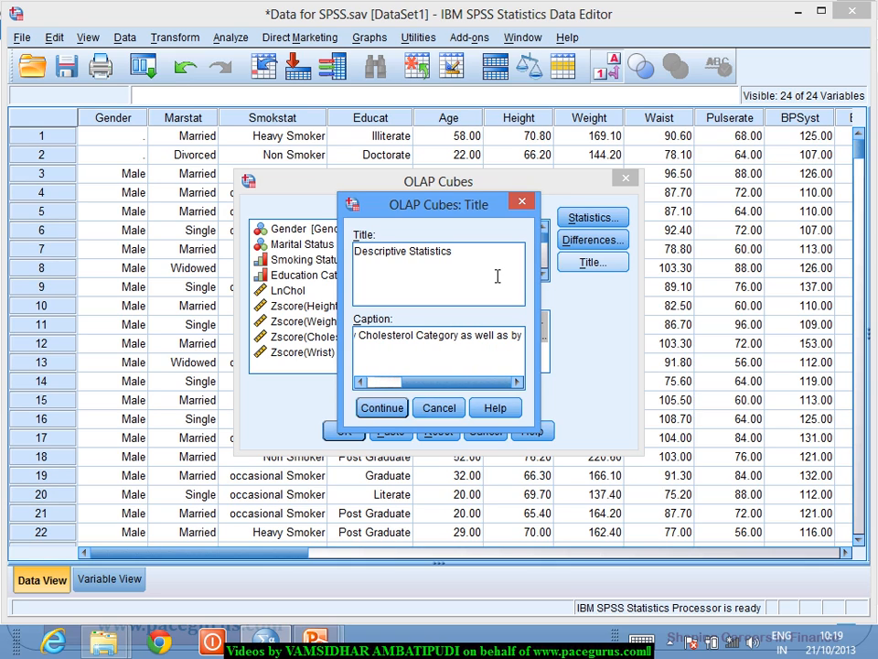
type(" Weight")
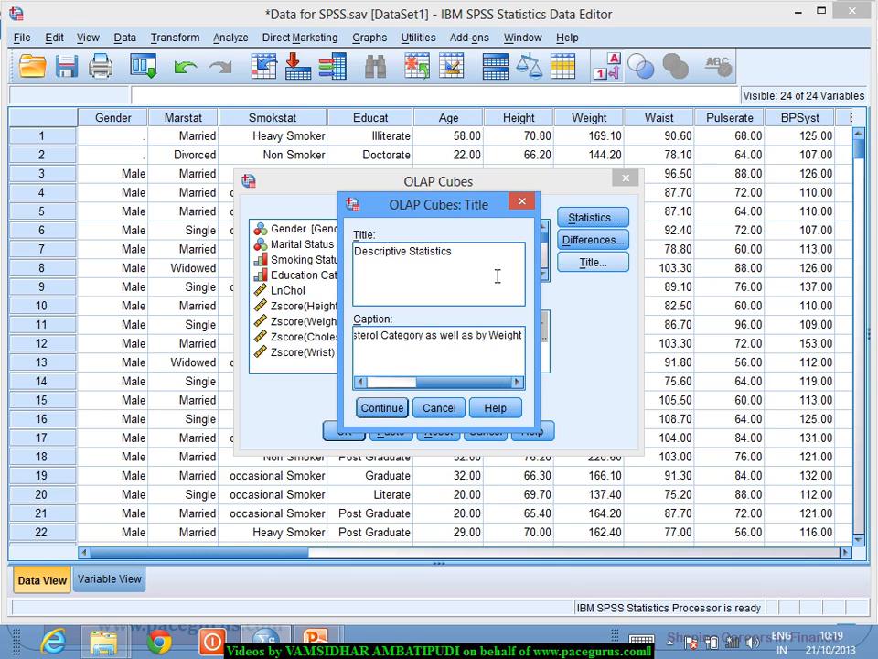
type(" Category")
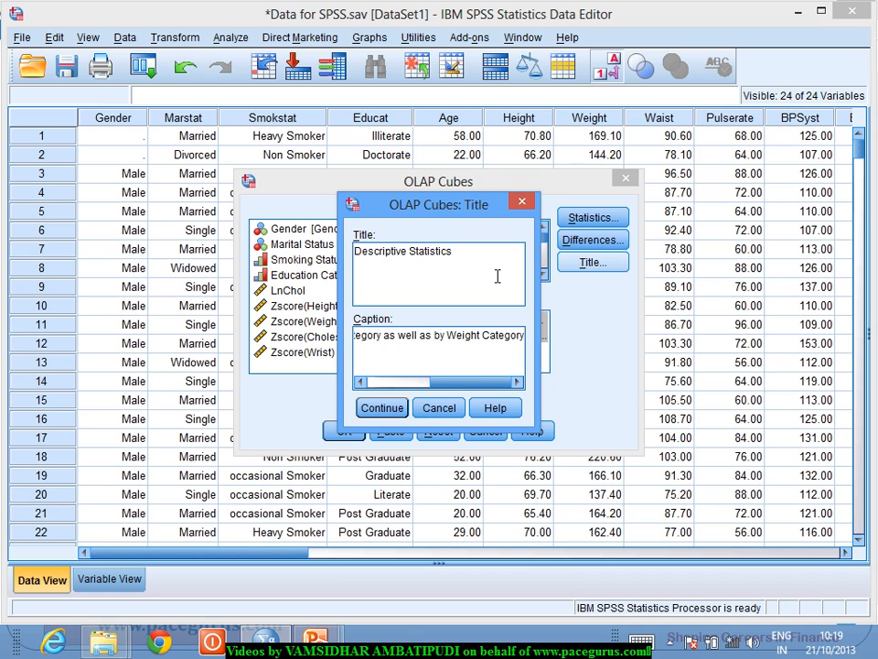
left_click(382, 408)
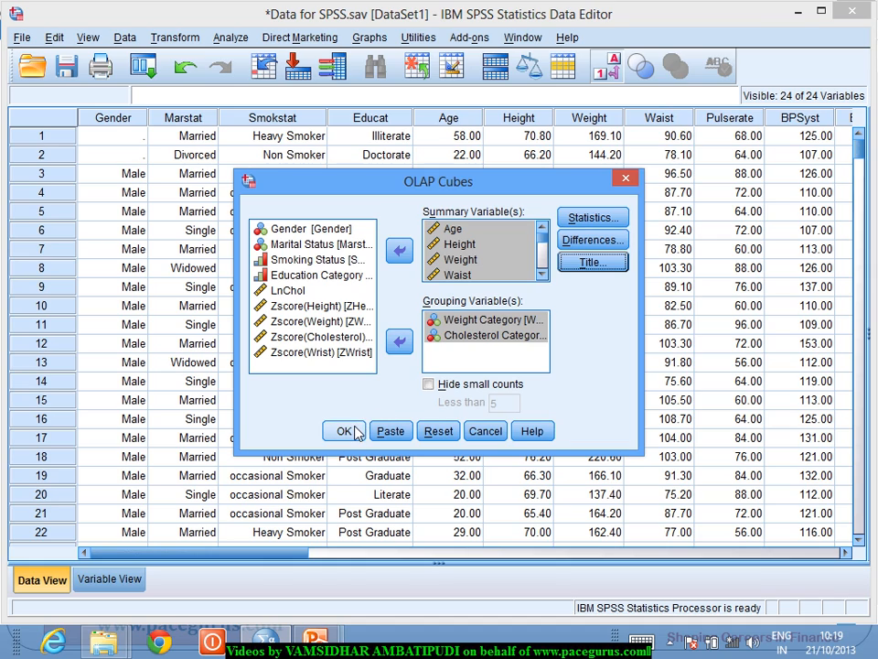
left_click(353, 430)
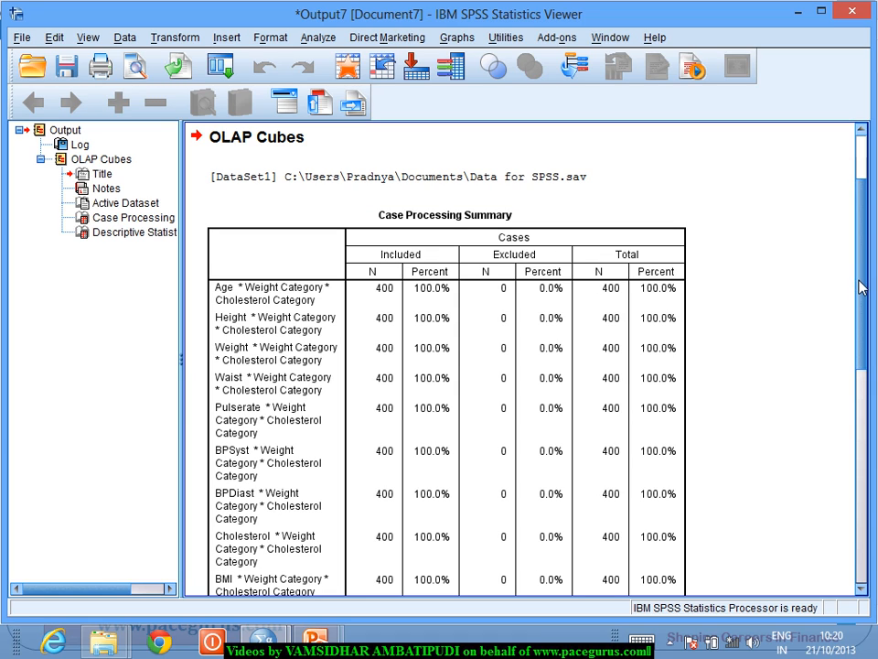
Step: Activate the Descriptive Statistics pivot table in the output and filter its Weight Category to Over Weight
left_click_drag(862, 290, 875, 492)
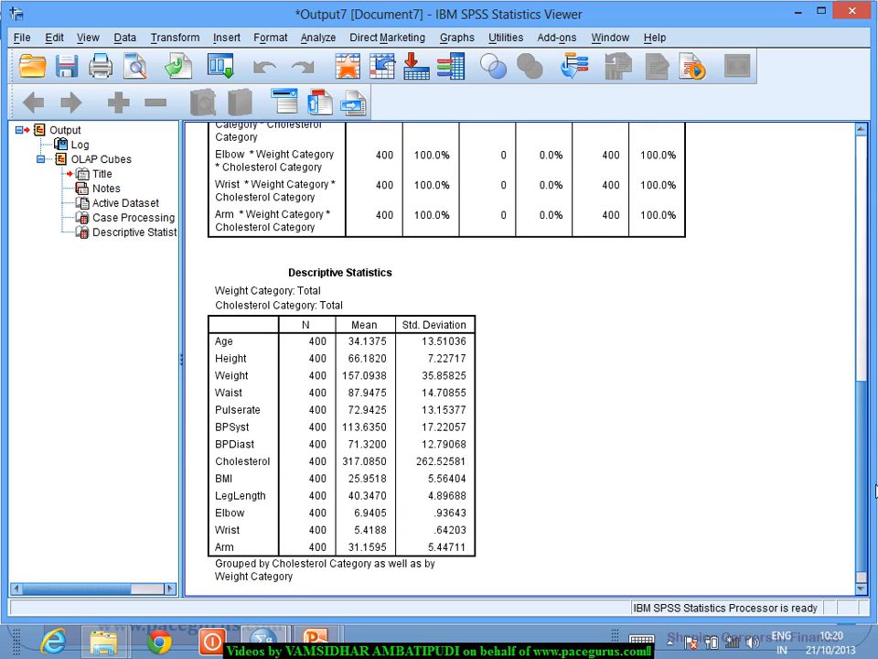
left_click(425, 352)
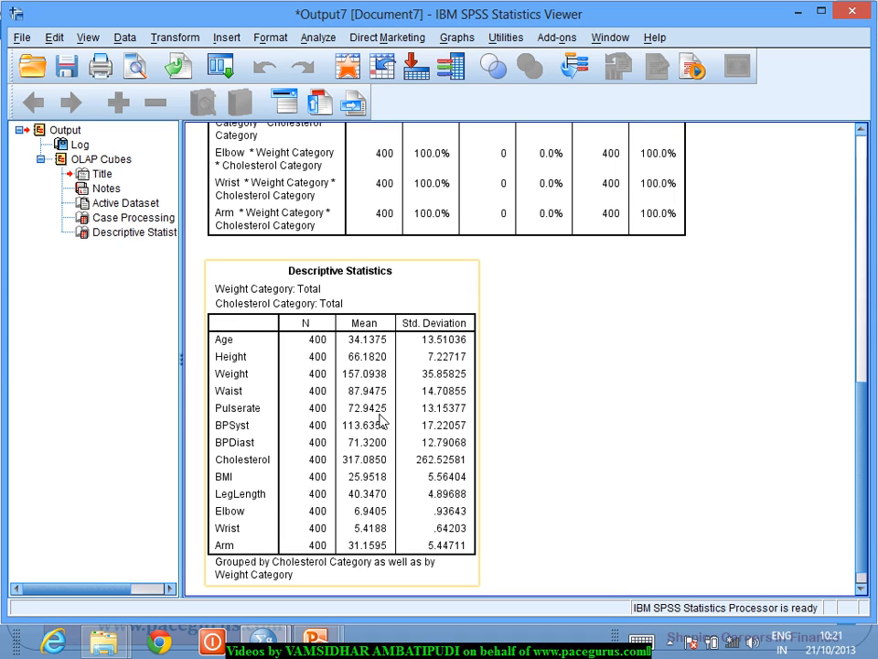
double_click(331, 372)
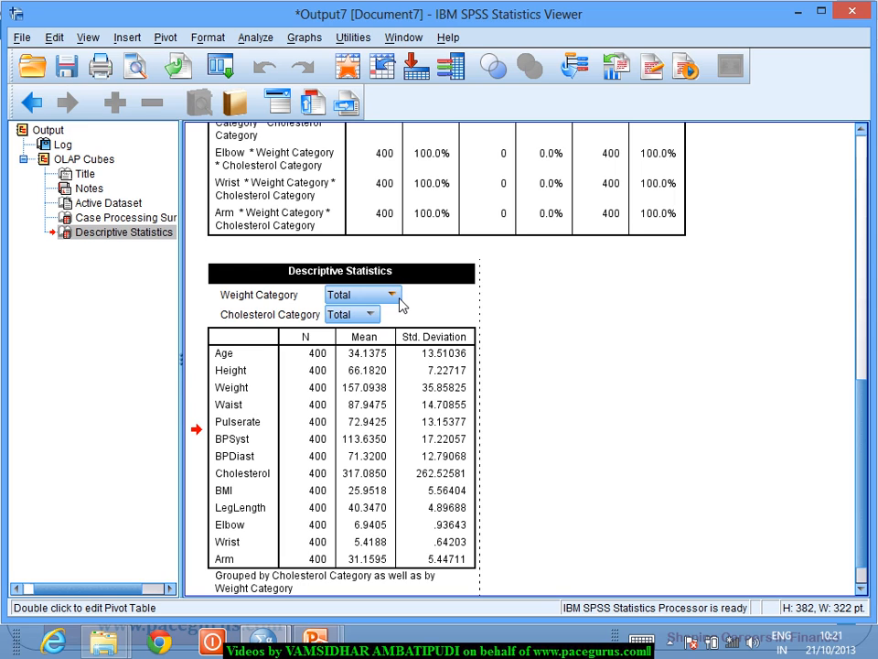
left_click(393, 297)
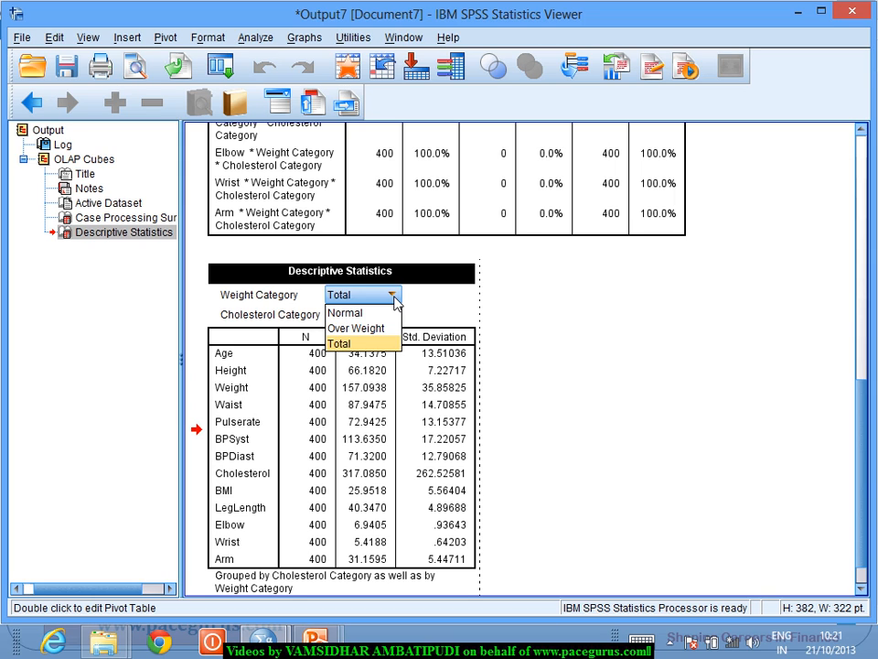
left_click(366, 327)
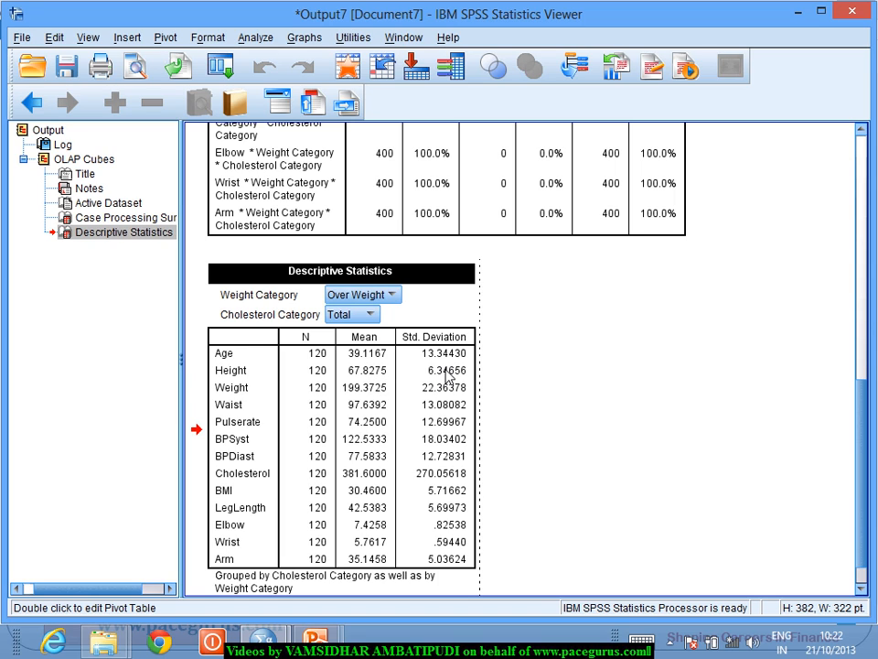
Step: Switch the pivot table's Weight Category back to Total, and from there to Normal
left_click(392, 295)
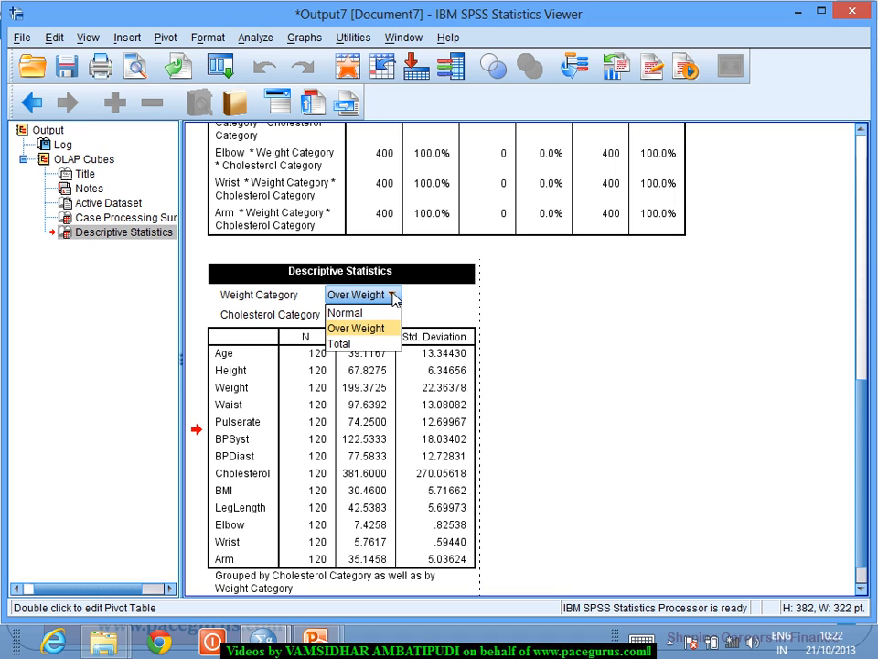
left_click(366, 344)
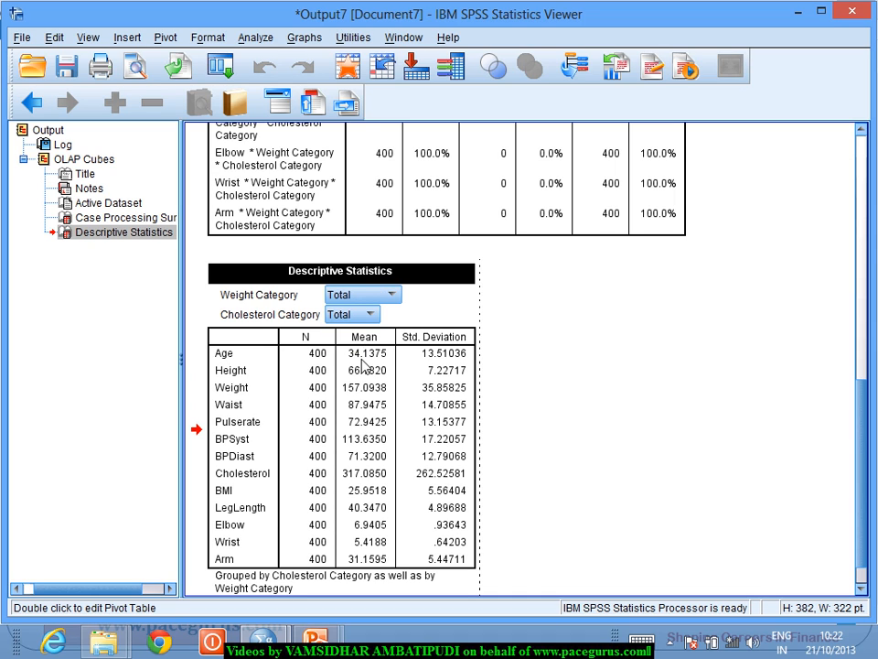
left_click(393, 296)
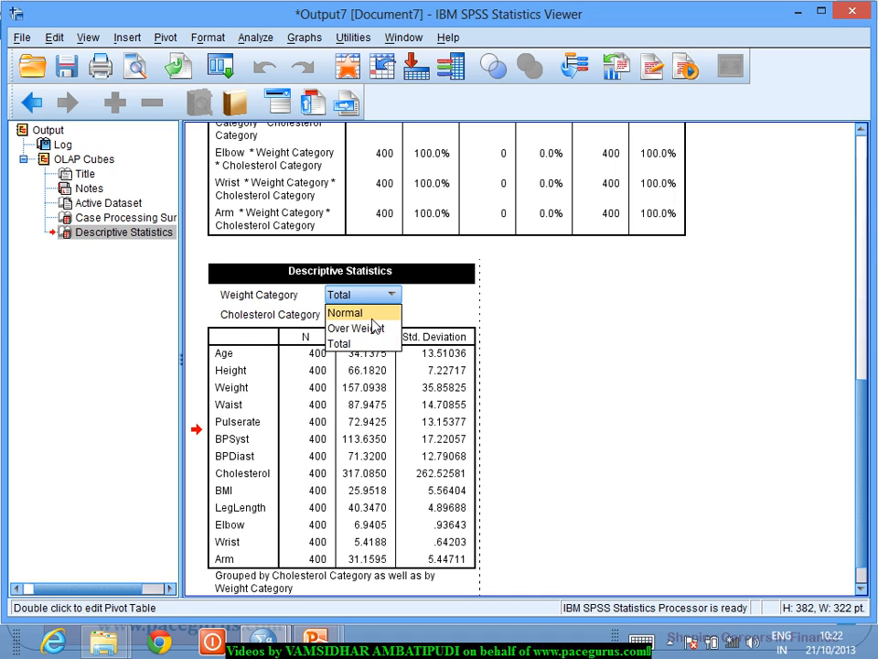
left_click(369, 314)
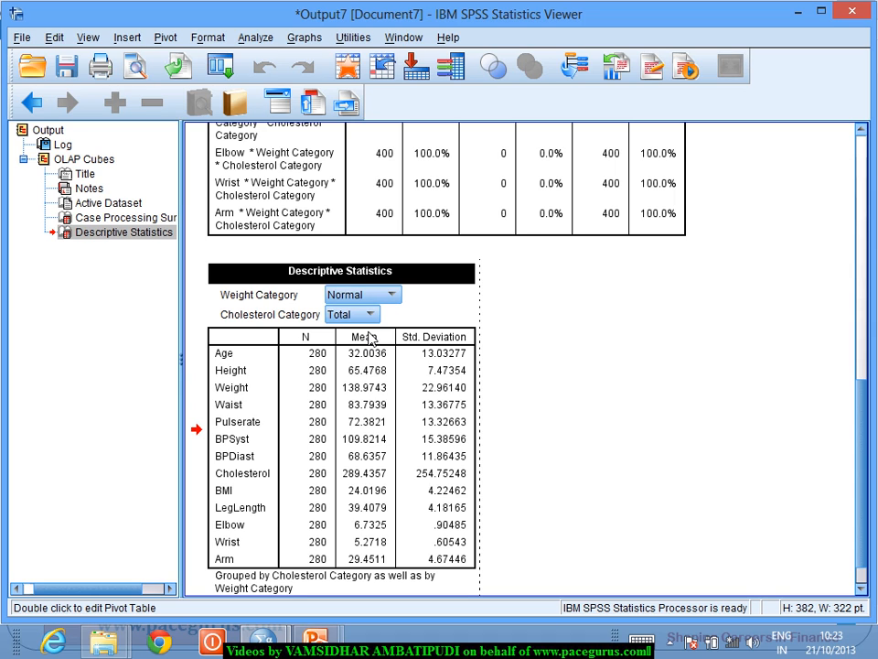
Step: Rerun the OLAP Cubes analysis with Median added to the cell statistics
left_click(224, 79)
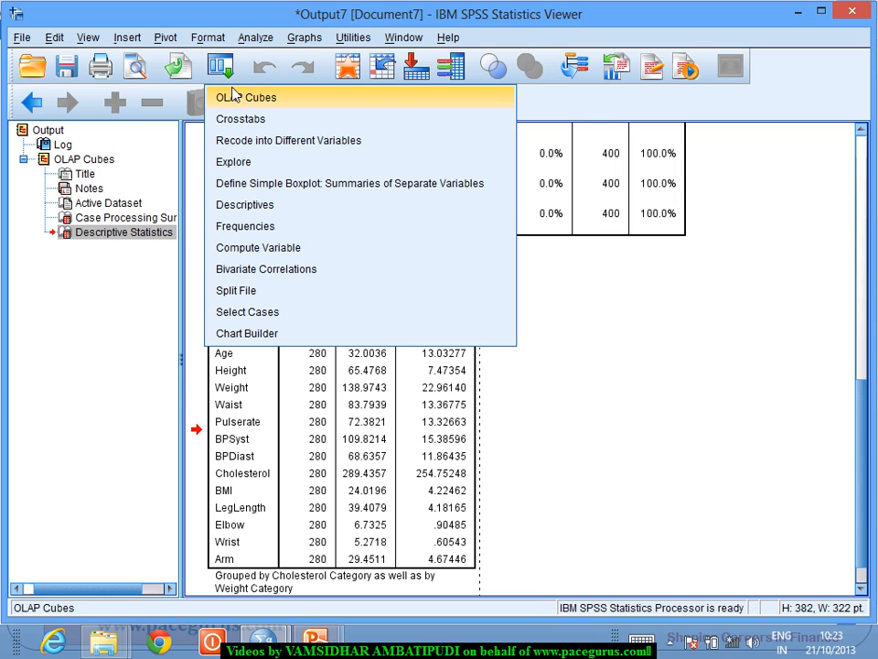
left_click(228, 95)
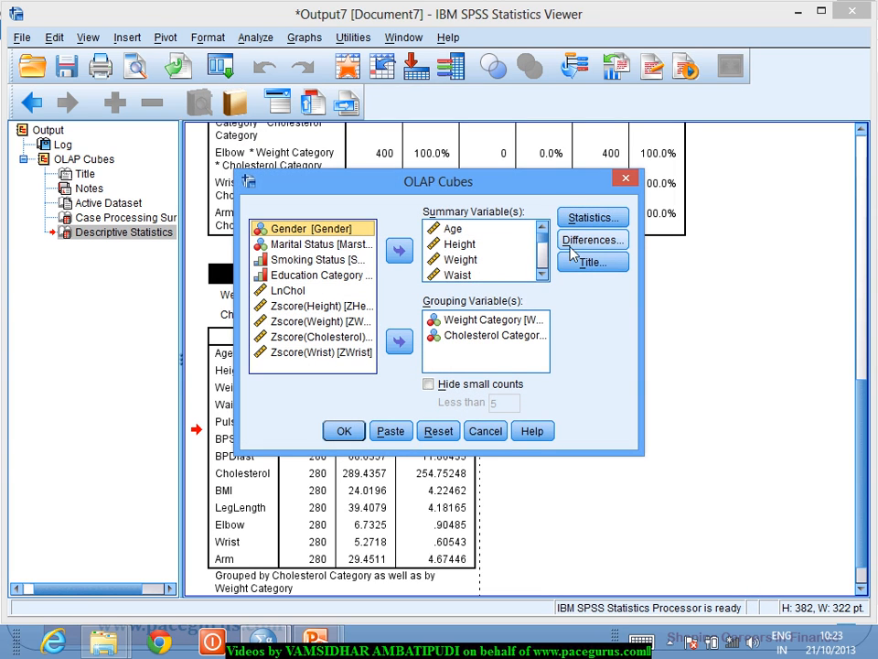
left_click(591, 218)
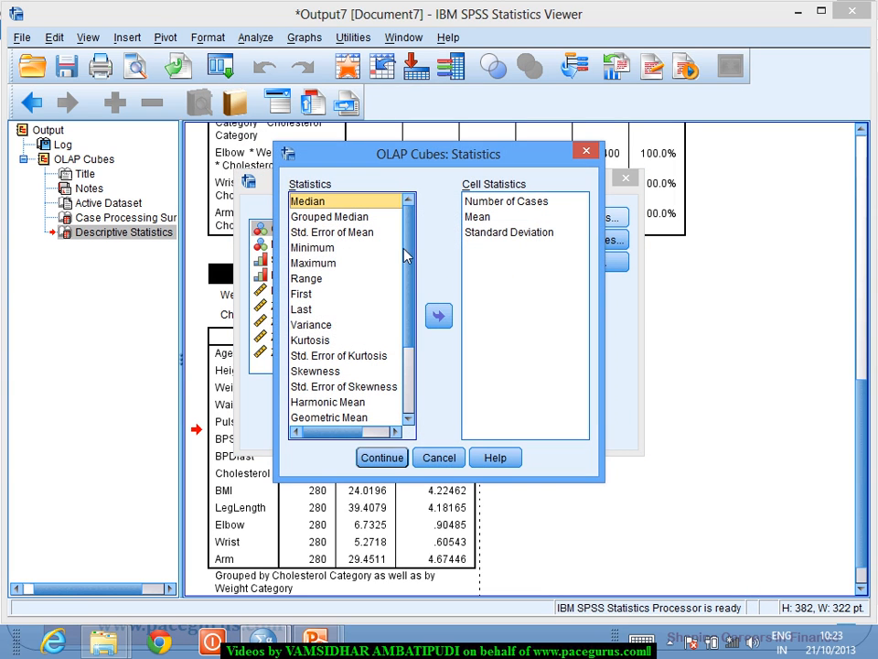
left_click(437, 313)
left_click(381, 462)
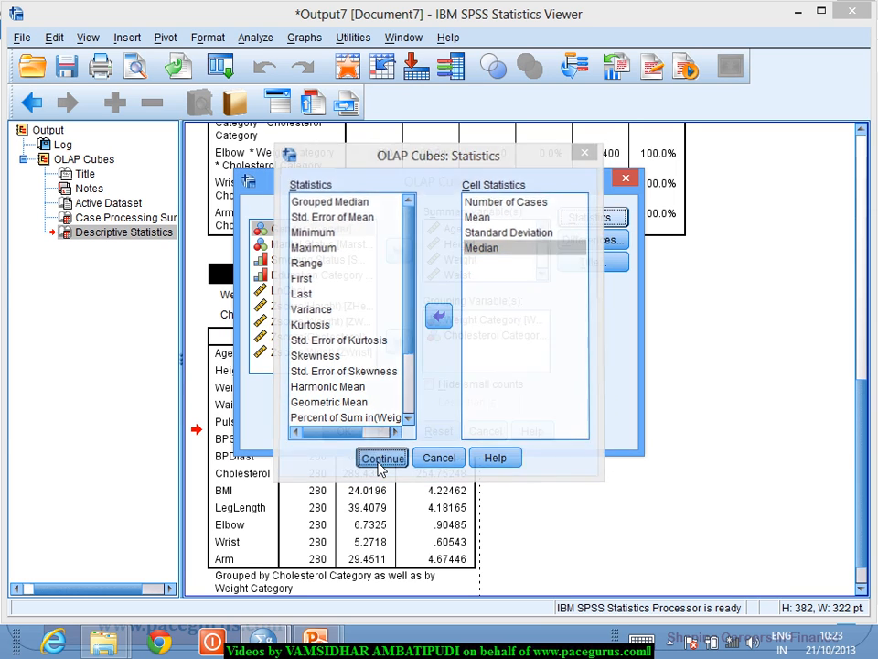
left_click(344, 439)
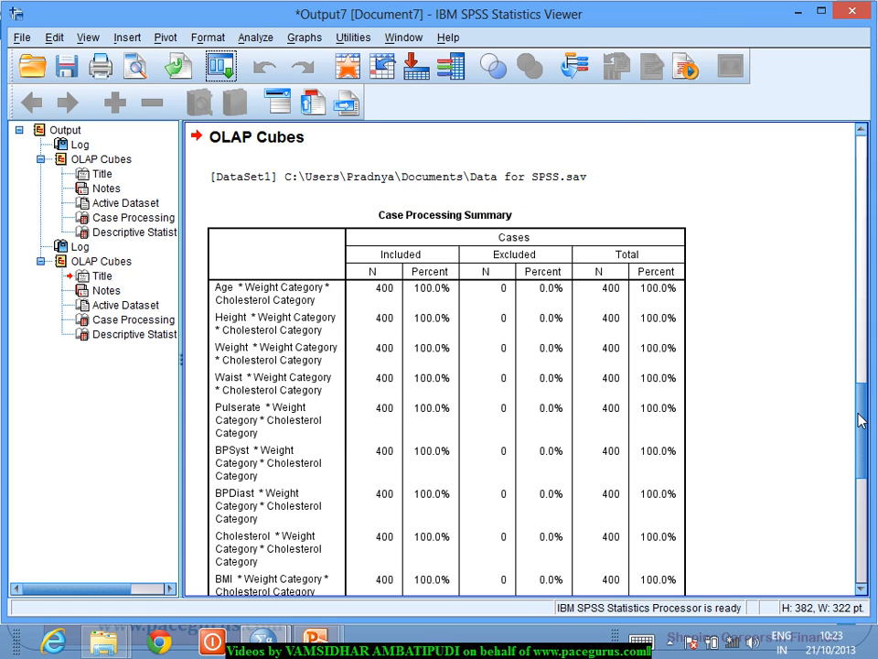
Step: Filter the new Descriptive Statistics table with the Median column to the Over Weight category and leave table editing
scroll(858, 415, "down", 5)
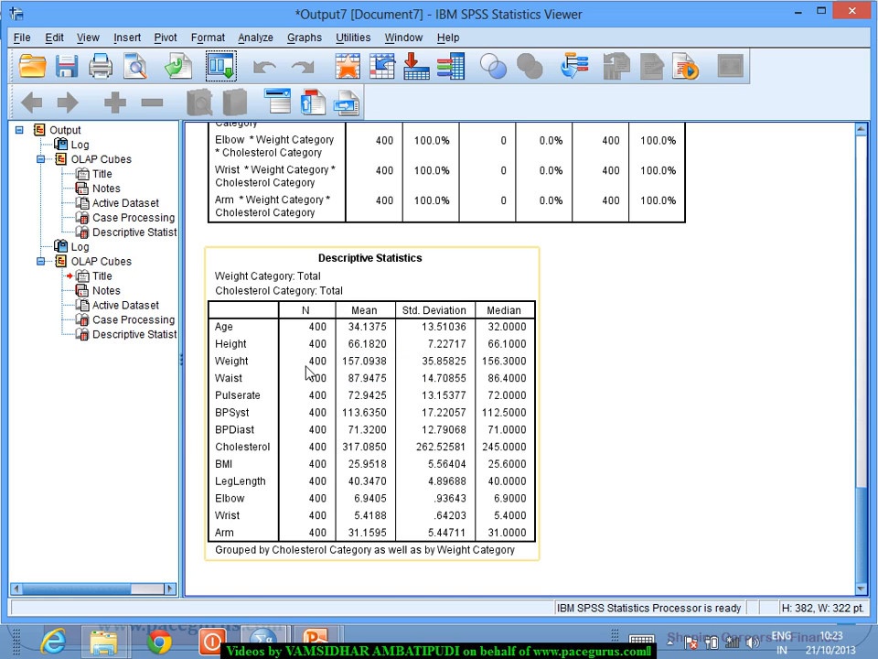
double_click(366, 447)
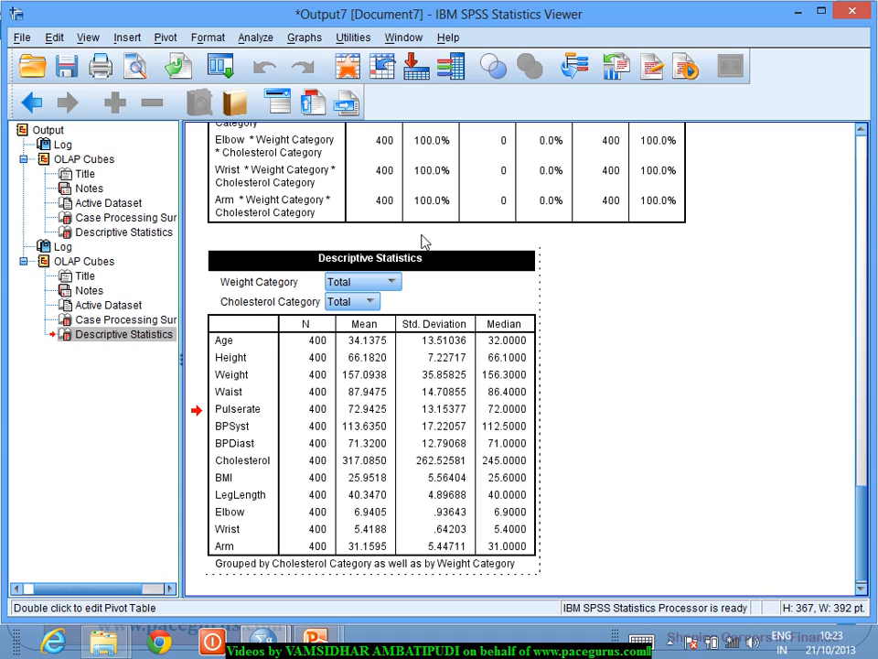
left_click(391, 282)
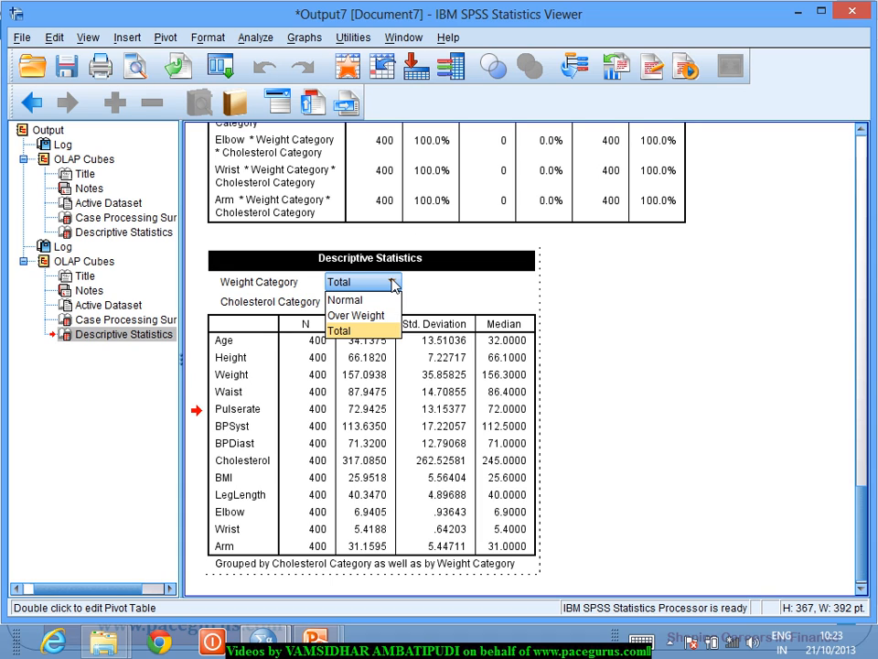
left_click(375, 314)
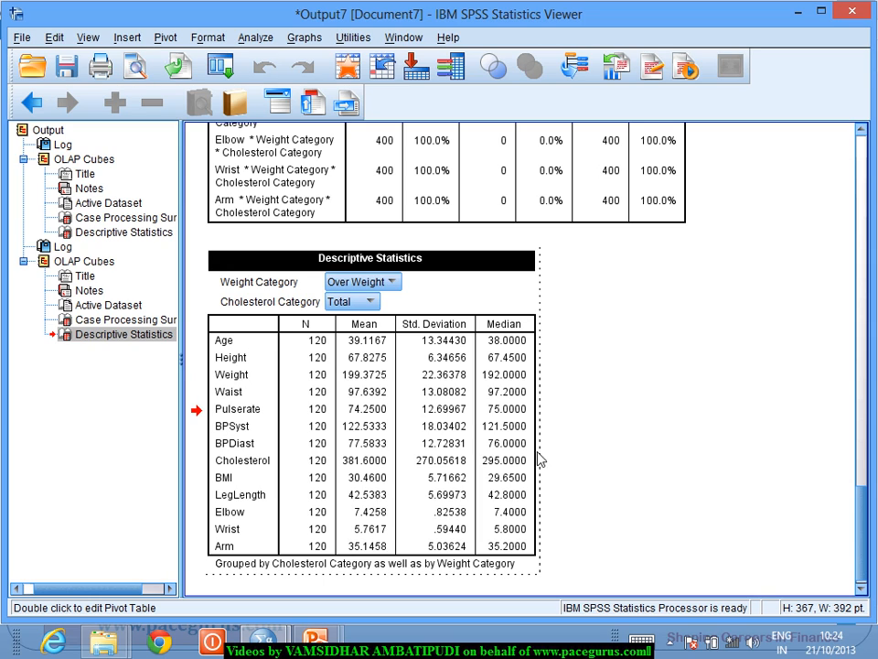
left_click(615, 410)
left_click(417, 341)
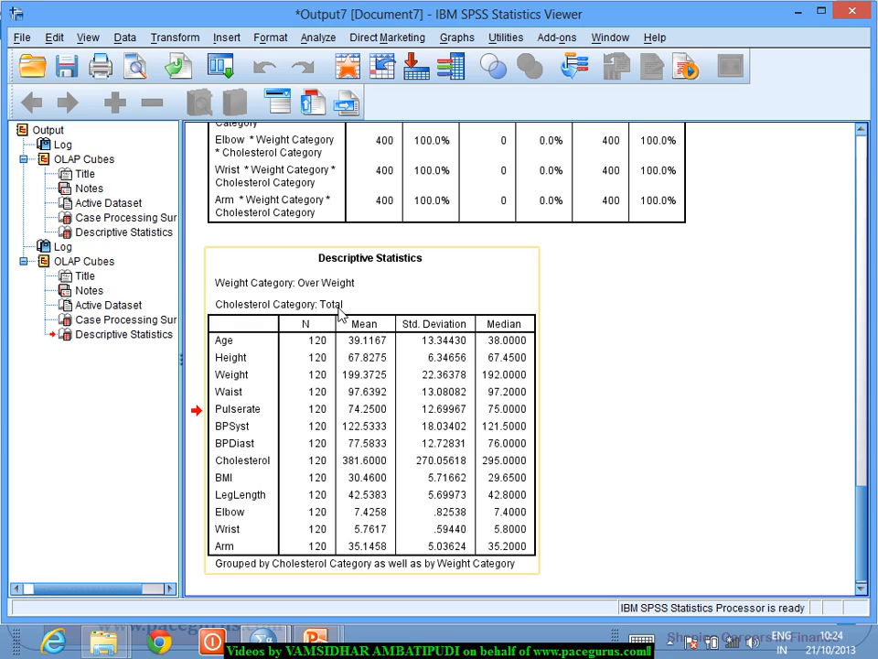
Step: Set the Cholesterol Category of the Over Weight table to High and close the pivot table editor
double_click(353, 309)
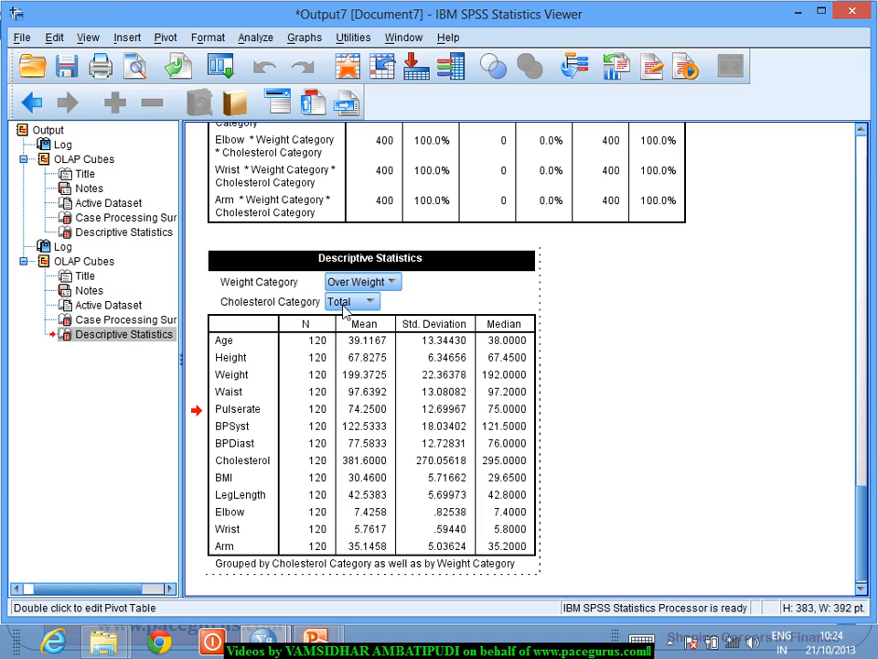
left_click(356, 305)
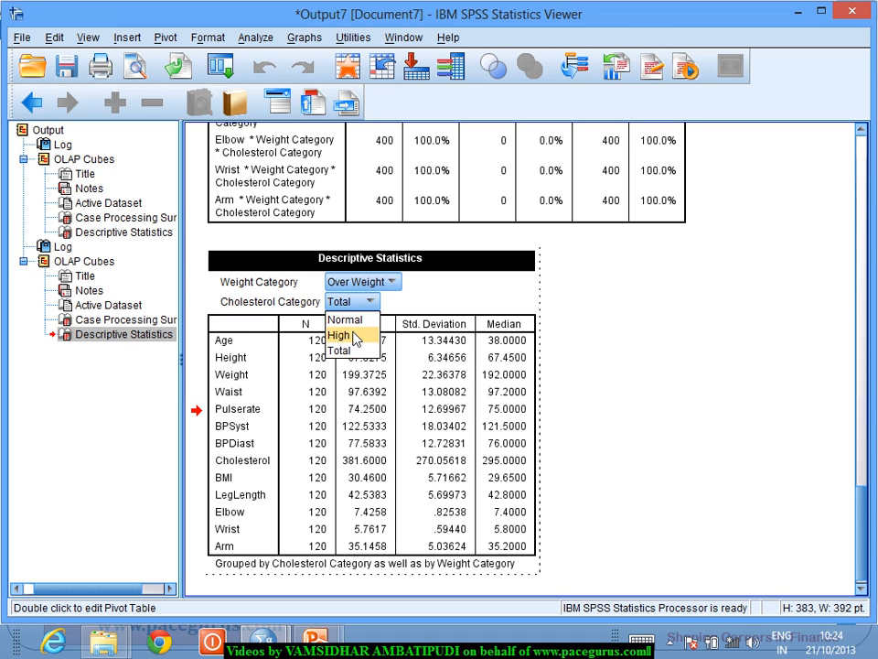
left_click(355, 335)
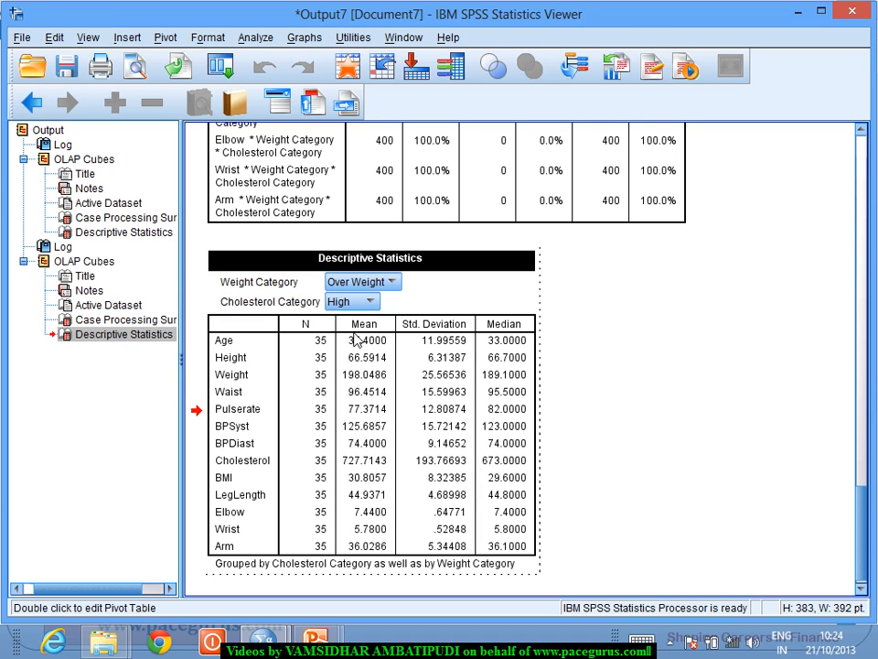
left_click(636, 300)
left_click(298, 380)
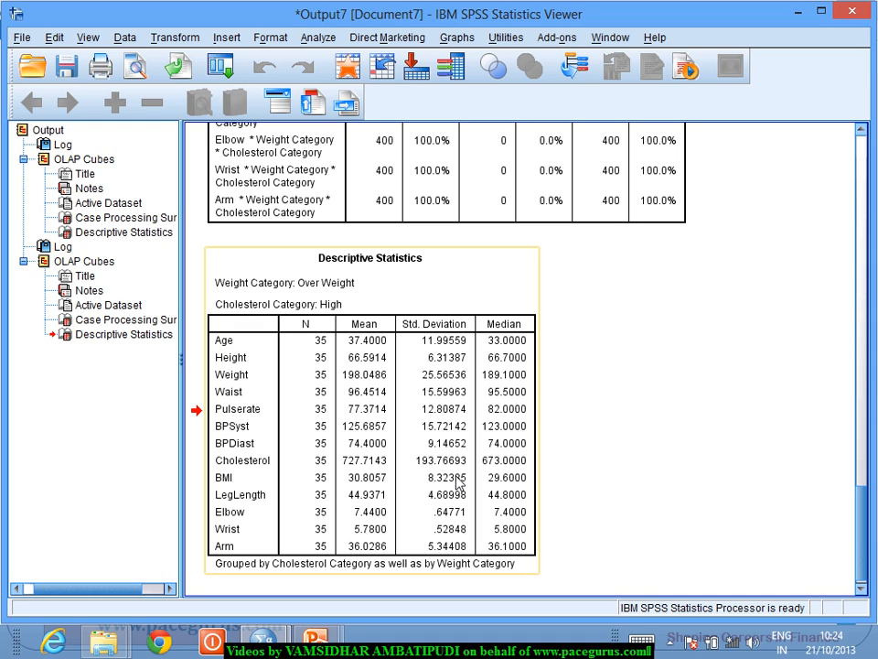
Step: Reopen the Descriptive Statistics pivot table for Over Weight and High cholesterol for editing
double_click(343, 304)
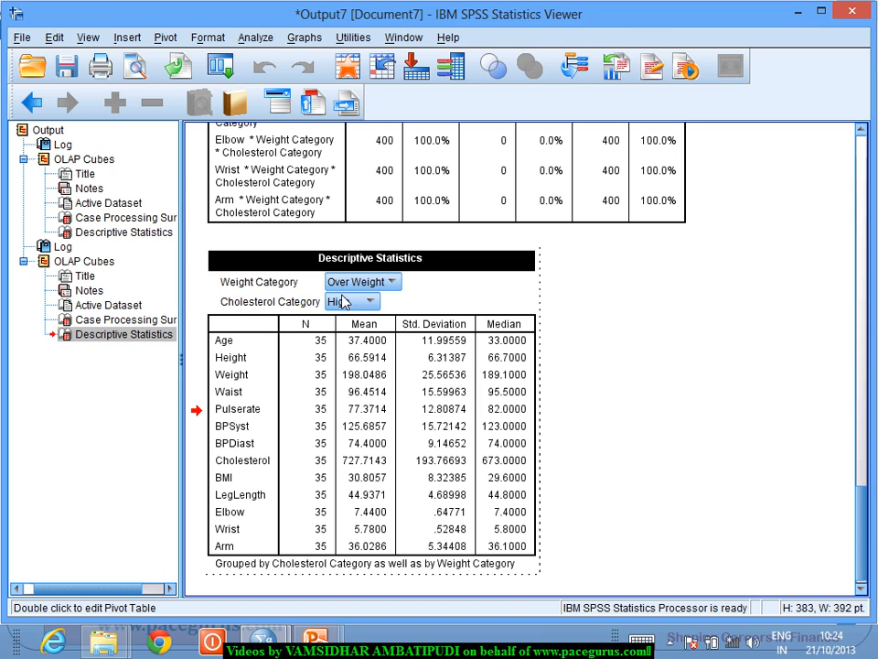
left_click(619, 345)
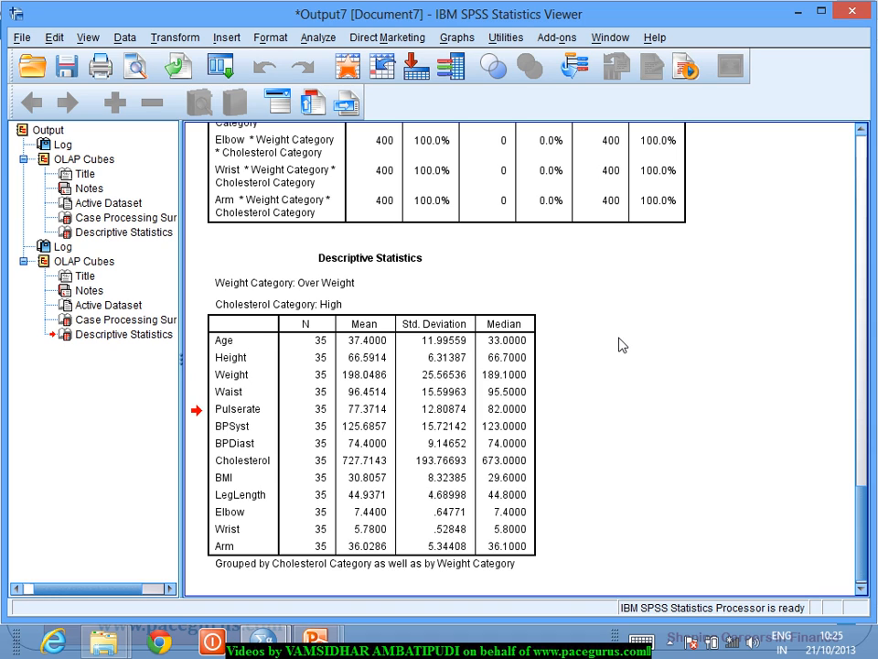
left_click(457, 393)
double_click(416, 410)
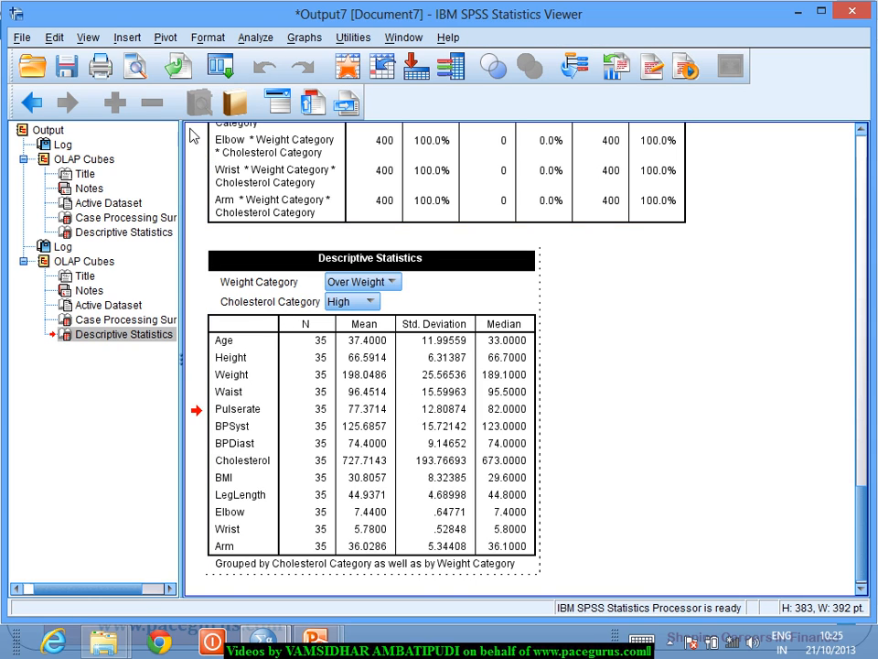
Step: Open the pivoting trays and move Weight Category from the layer to the rows of the Descriptive Statistics table
left_click(168, 40)
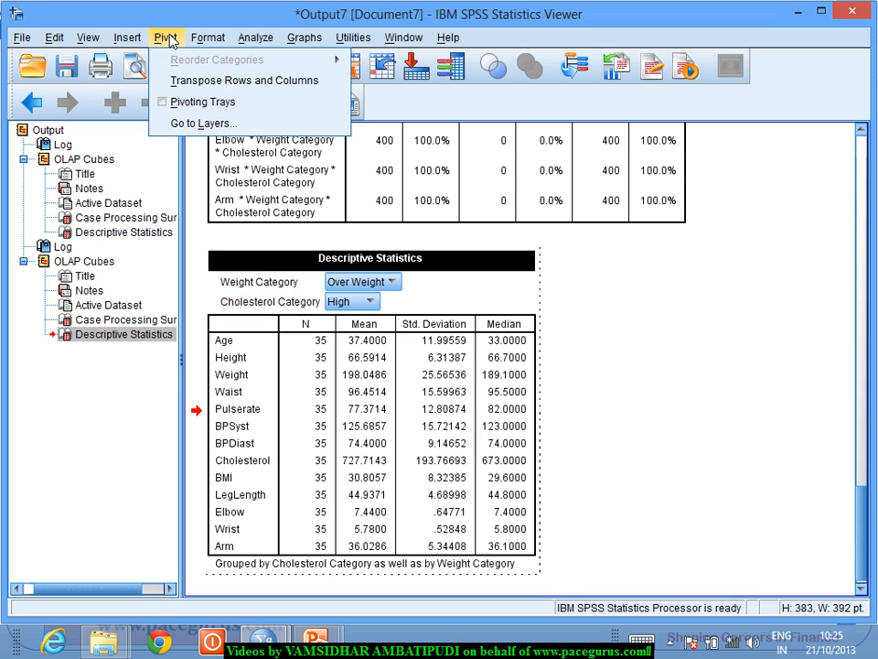
left_click(189, 107)
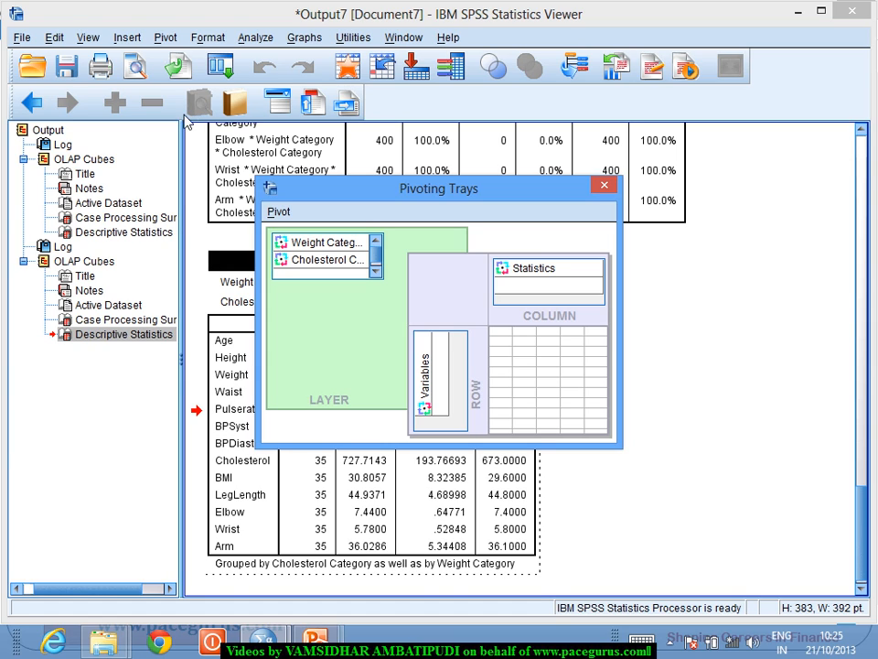
left_click(323, 244)
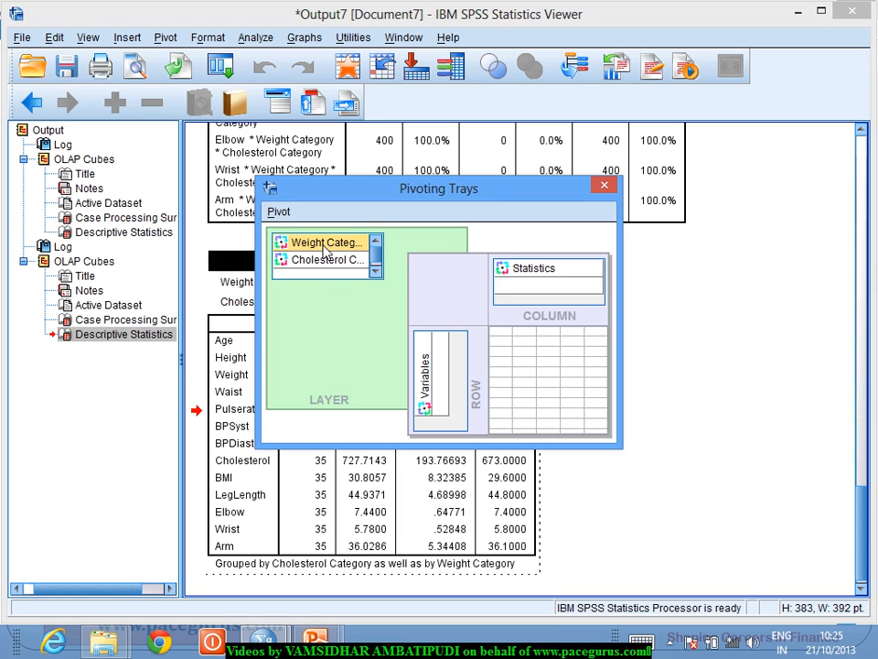
left_click_drag(324, 245, 441, 419)
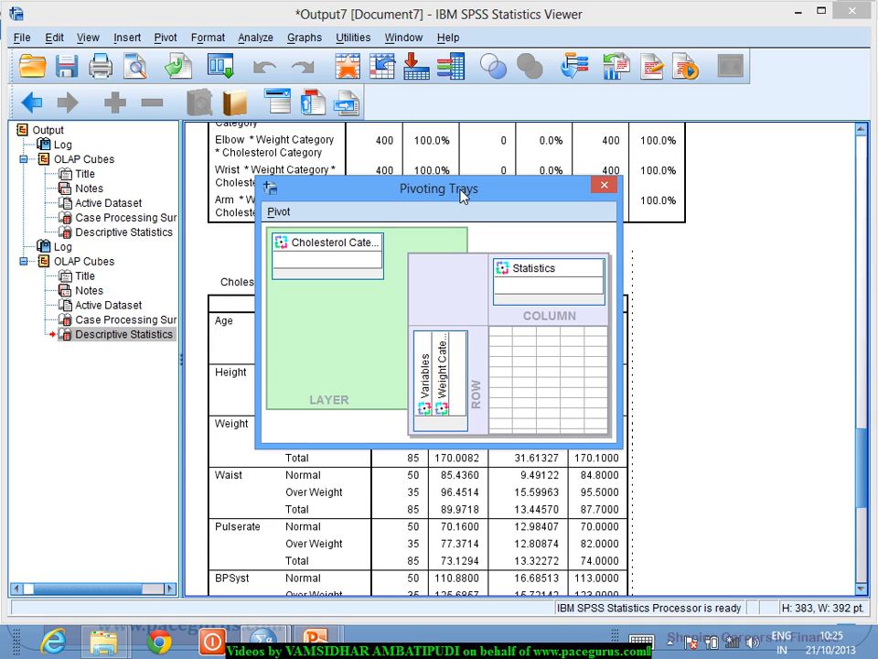
Step: Move Cholesterol Category from the layer to the rows after Weight Category and close the pivoting trays
left_click_drag(462, 195, 535, 188)
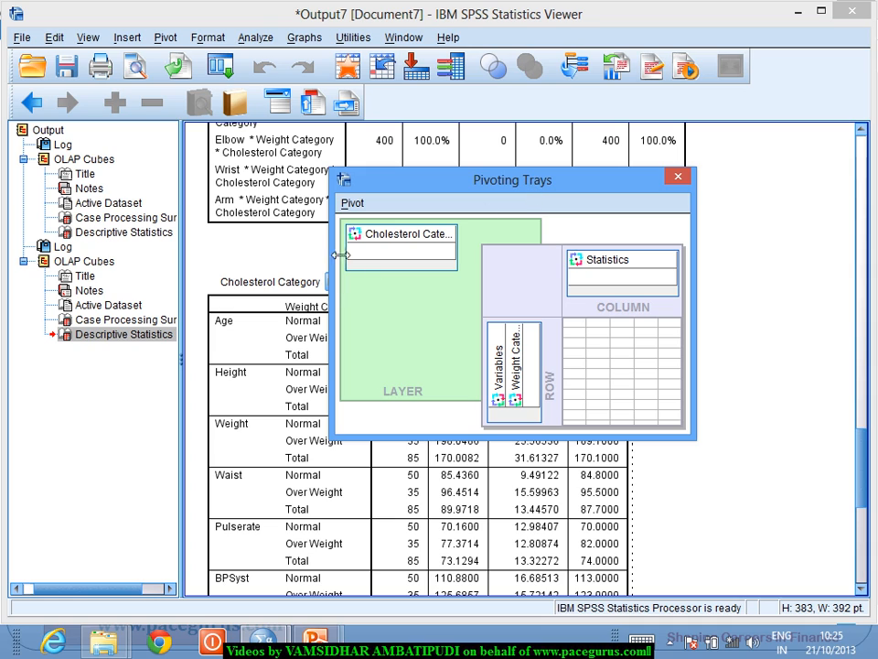
left_click_drag(355, 239, 533, 416)
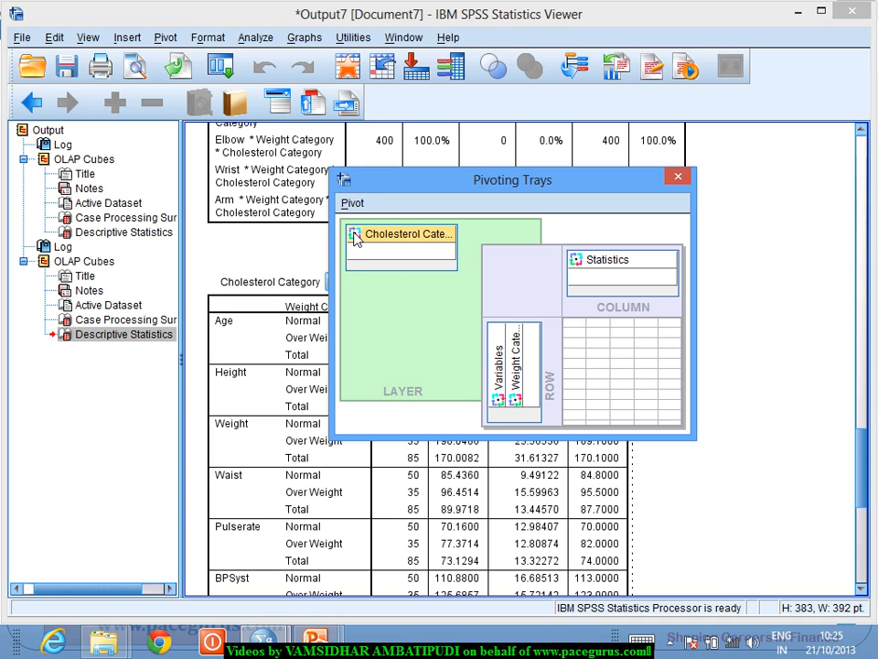
left_click_drag(355, 236, 527, 413)
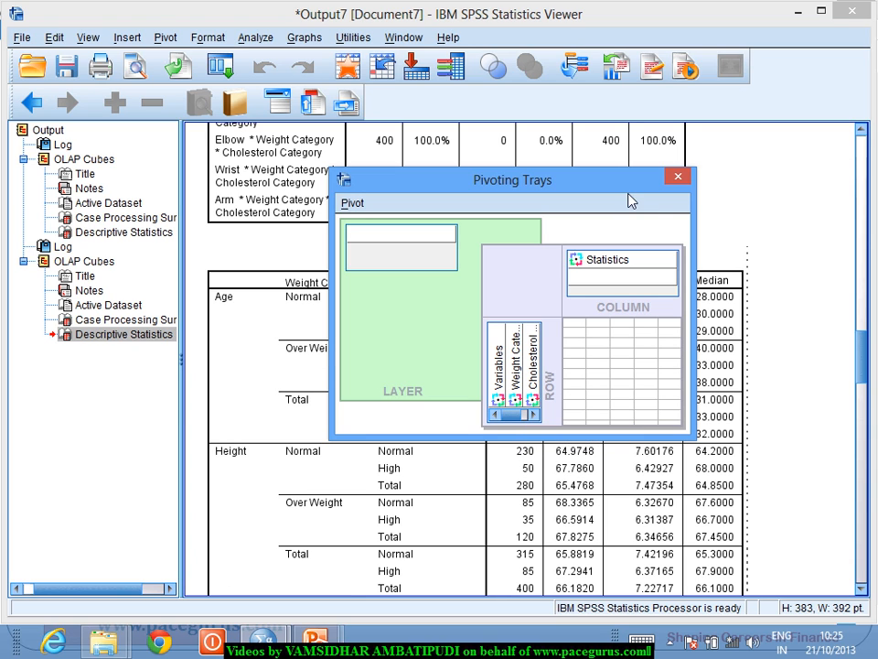
left_click(677, 175)
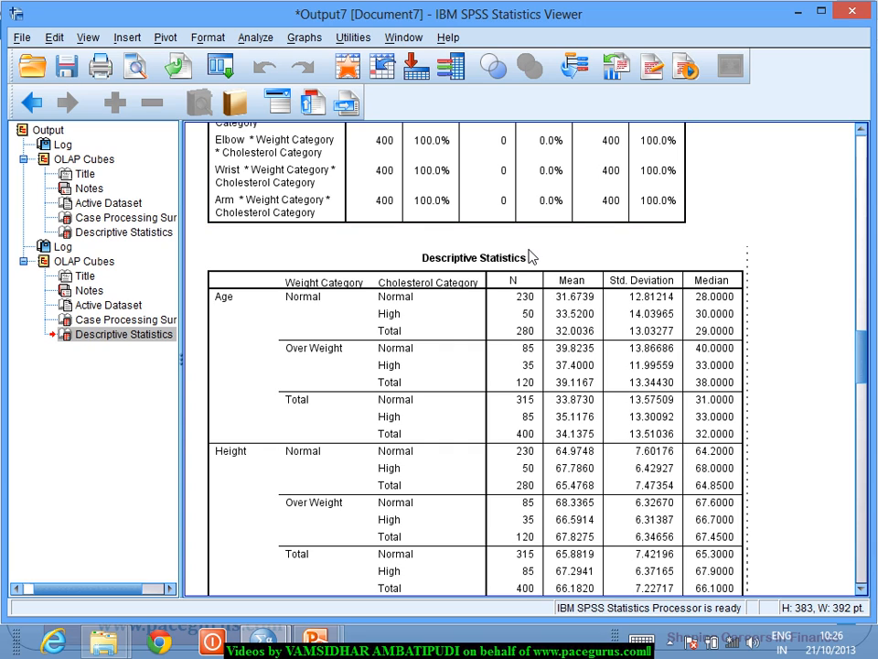
left_click(395, 351)
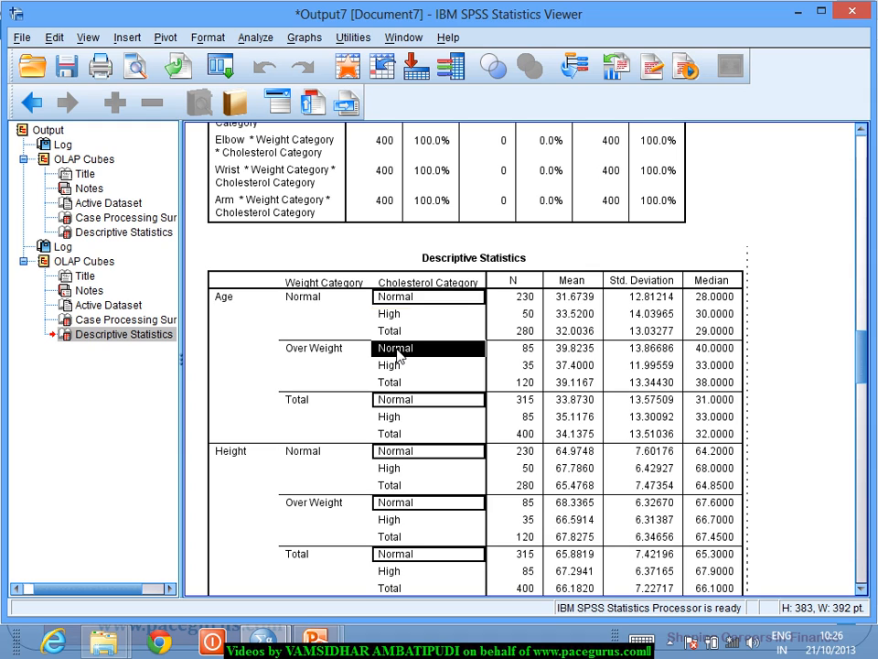
left_click(397, 353)
left_click(245, 357)
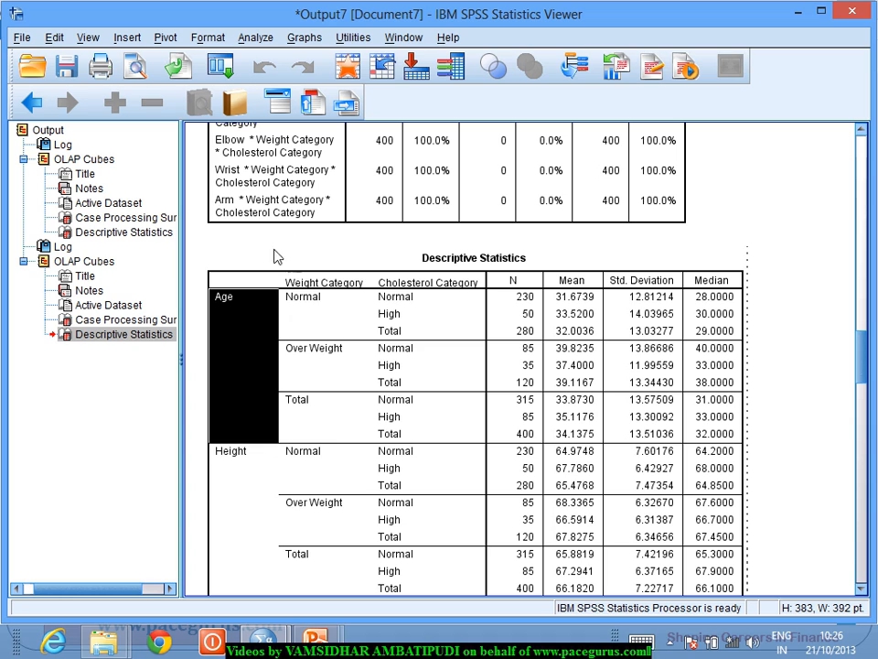
Step: Pivot Statistics from the columns to the layer of the Descriptive Statistics table and display the Mean layer
left_click(166, 40)
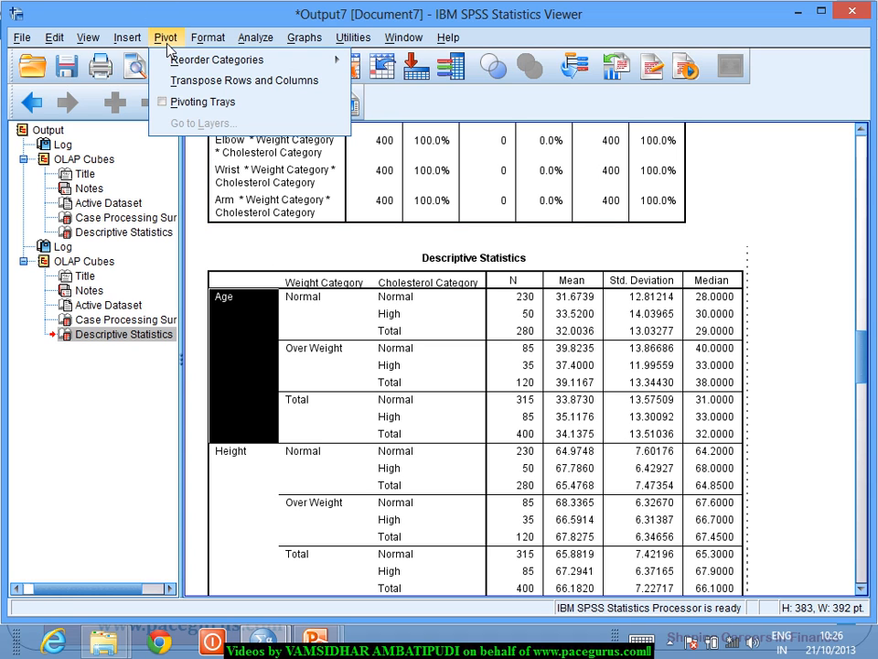
left_click(196, 102)
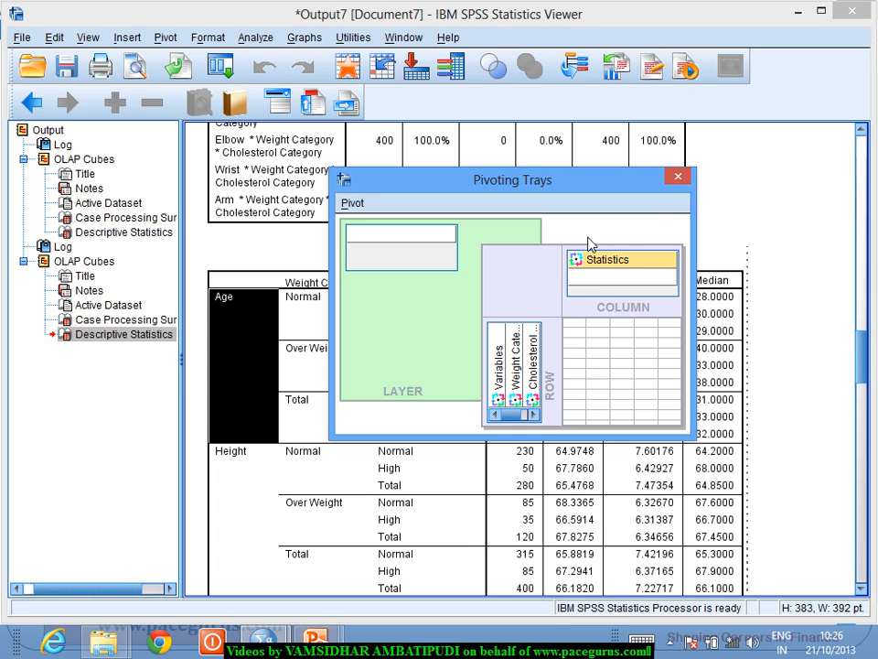
left_click_drag(590, 264, 425, 250)
left_click_drag(581, 271, 353, 253)
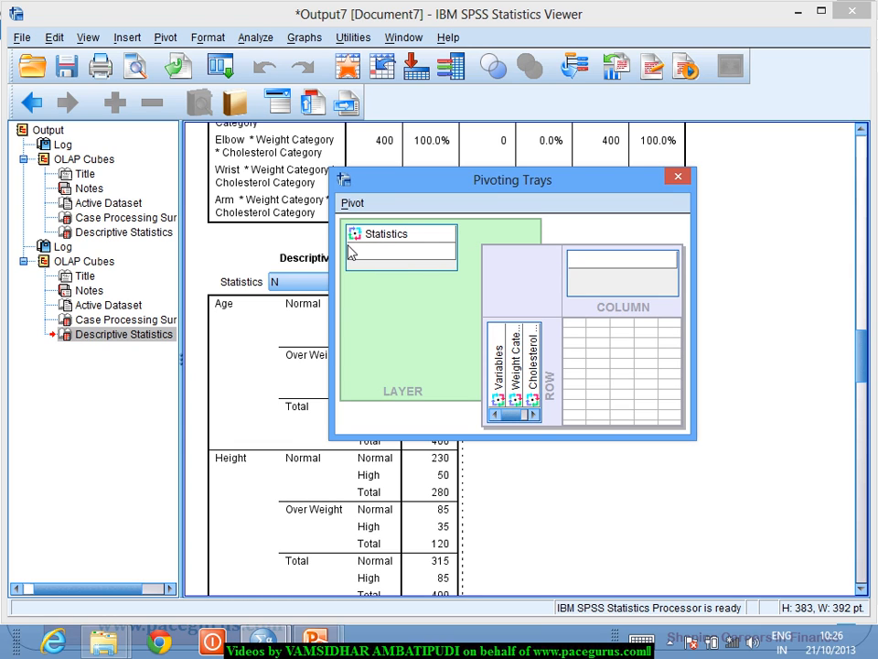
left_click(678, 179)
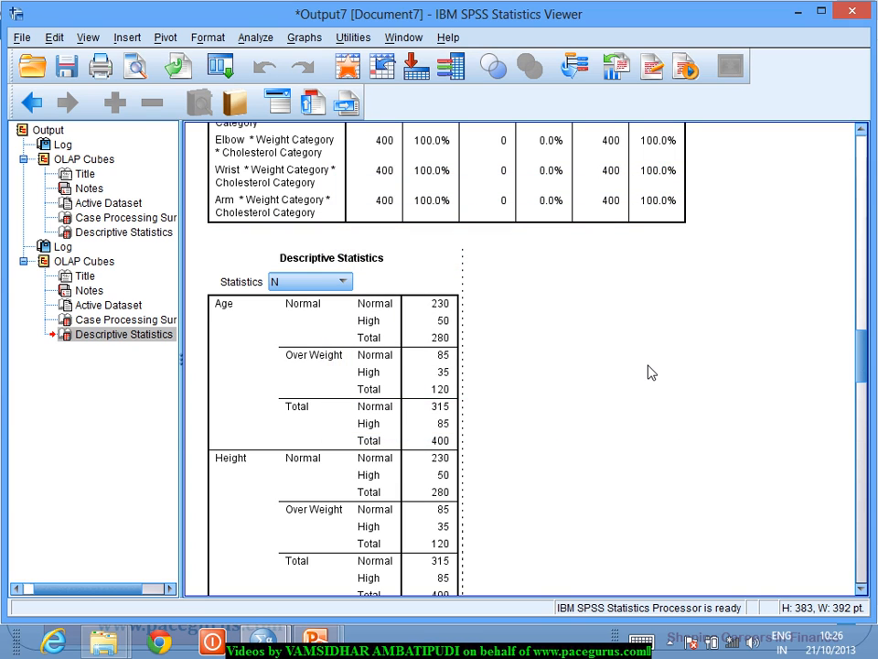
left_click(344, 281)
left_click(335, 315)
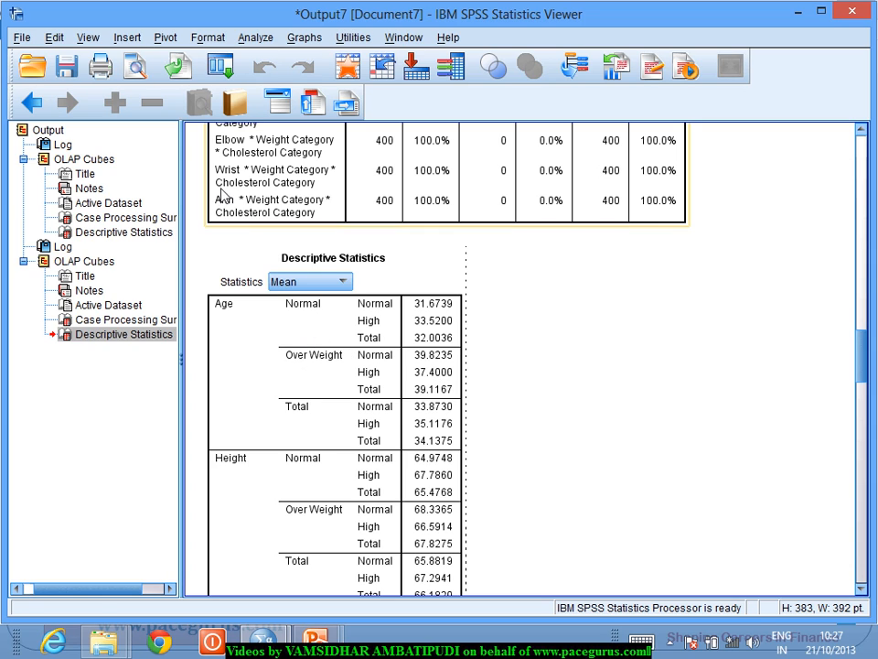
Step: Pivot Cholesterol Category from the rows to the columns of the Mean table and close the pivoting trays
left_click(166, 38)
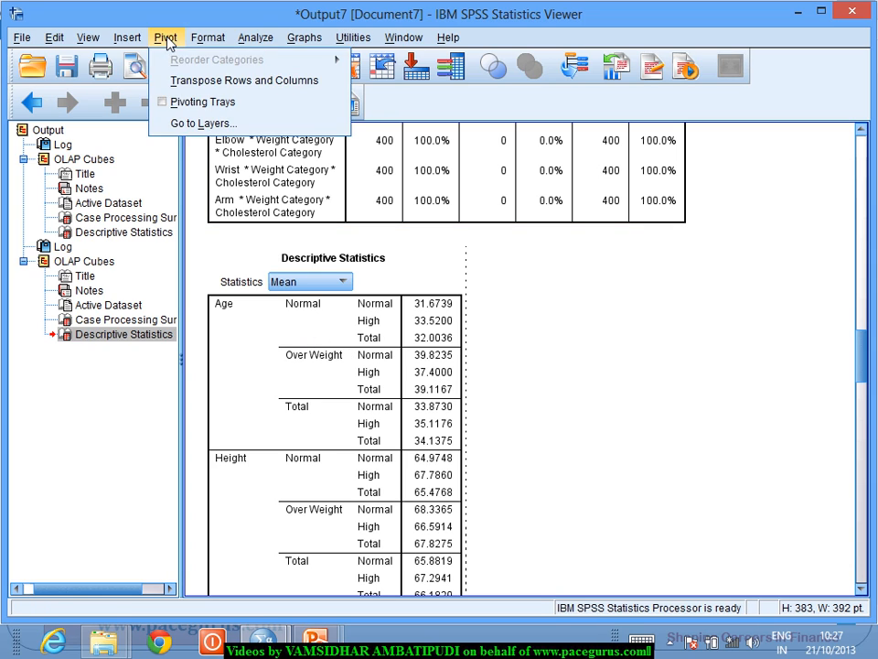
left_click(199, 102)
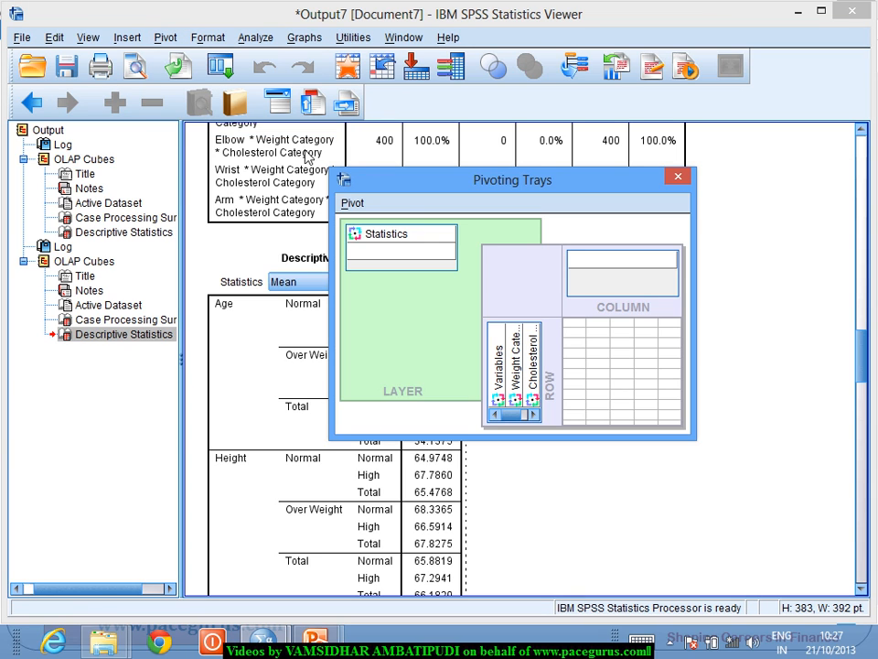
left_click(533, 407)
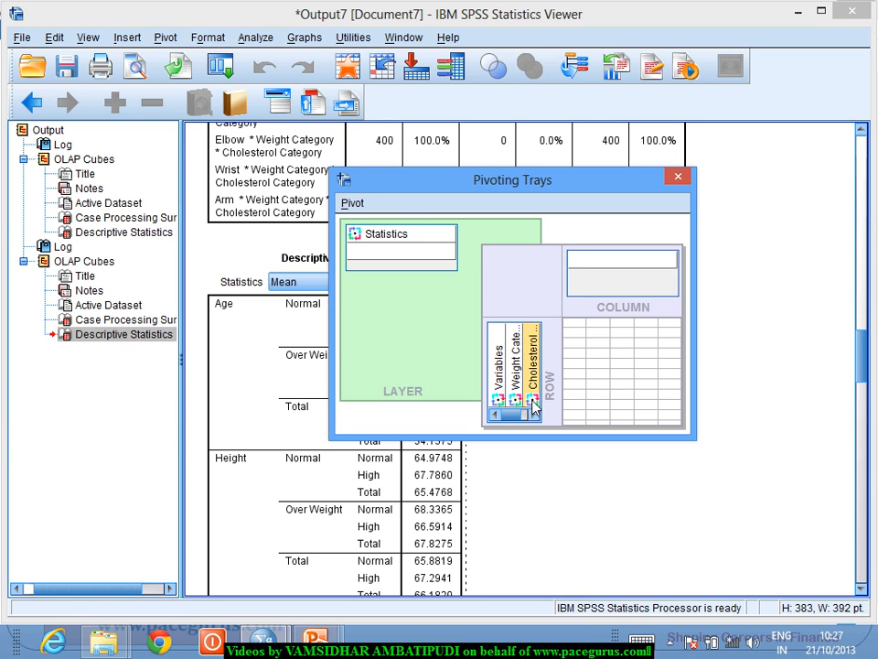
left_click_drag(533, 407, 573, 266)
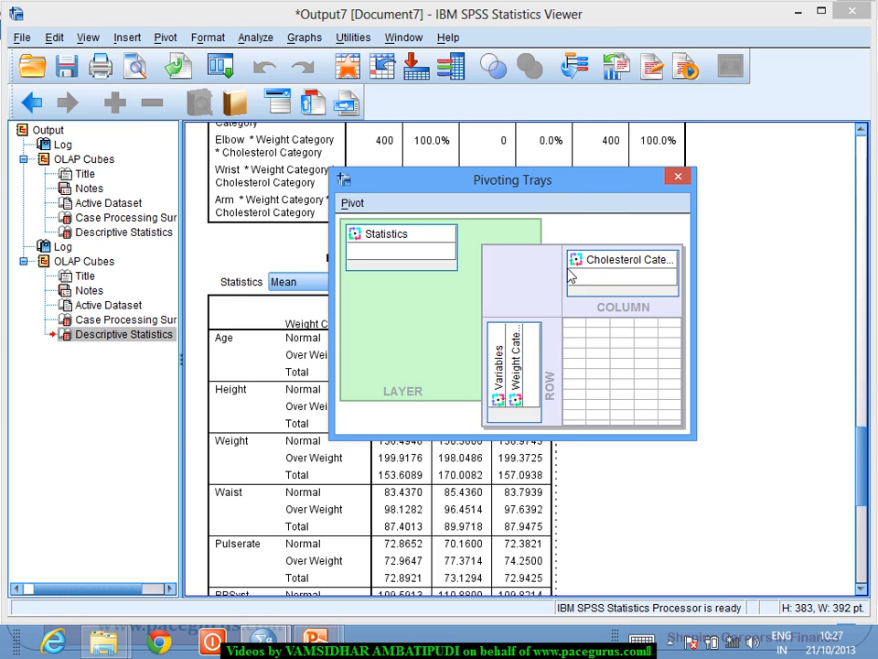
left_click(679, 177)
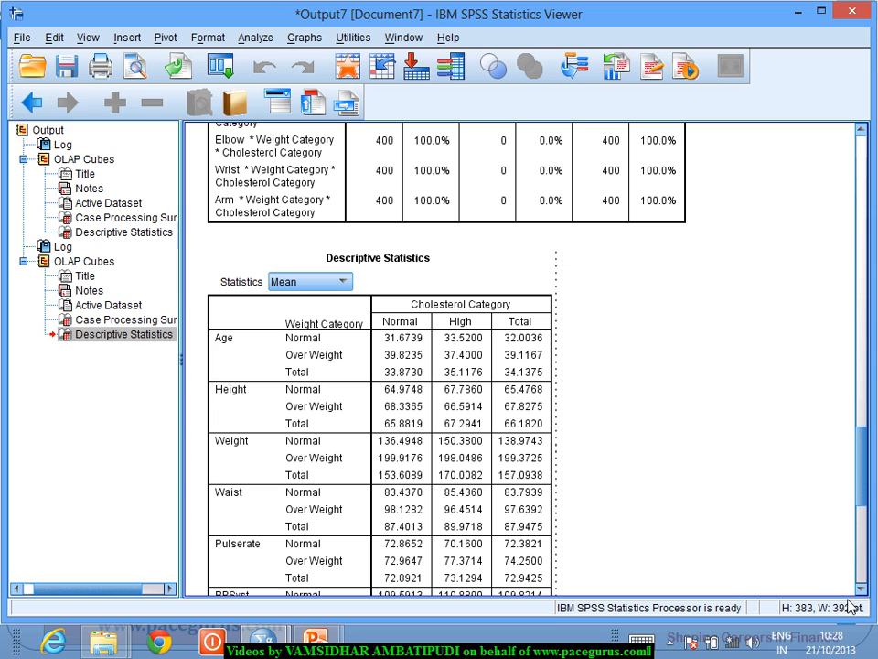
Step: Examine the means of all variables from Age to Arm by weight category and cholesterol category
scroll(860, 592, "down", 3)
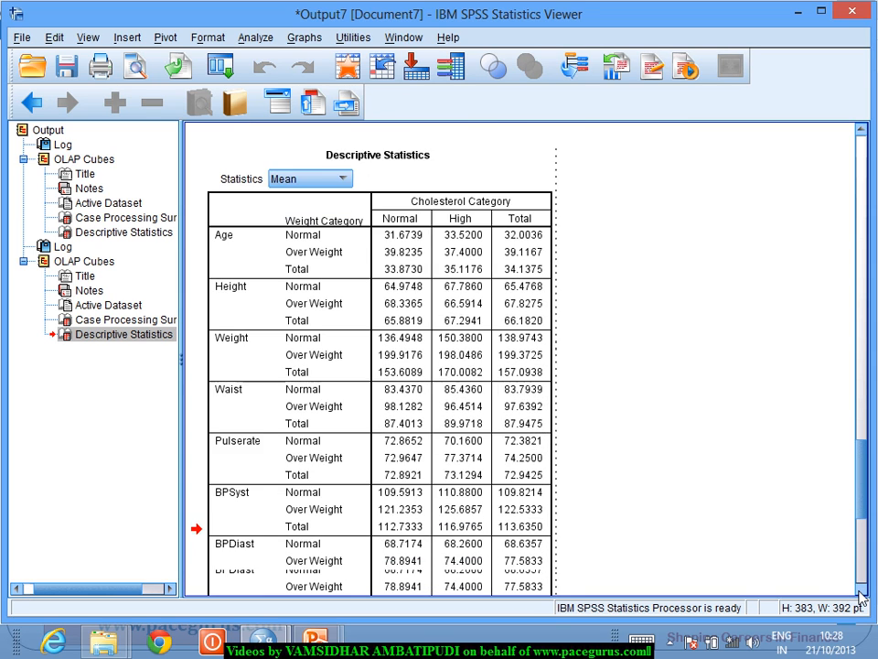
scroll(860, 595, "down", 2)
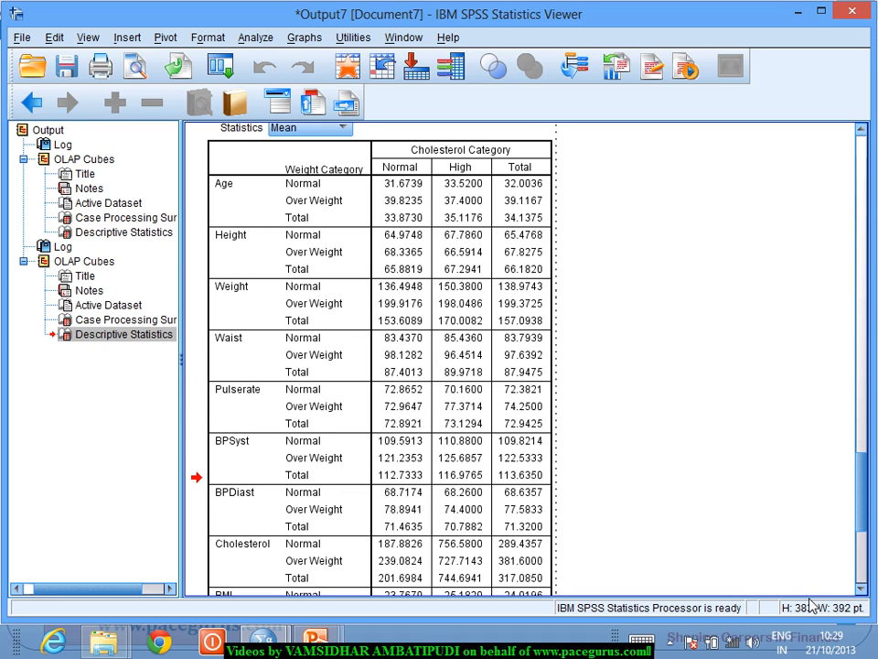
scroll(860, 596, "down", 3)
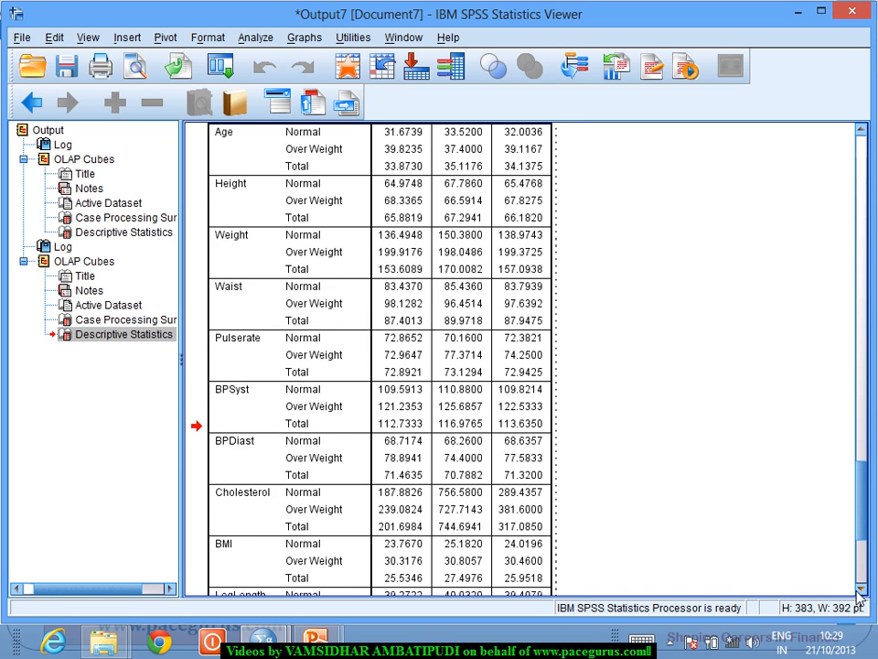
left_click(859, 590)
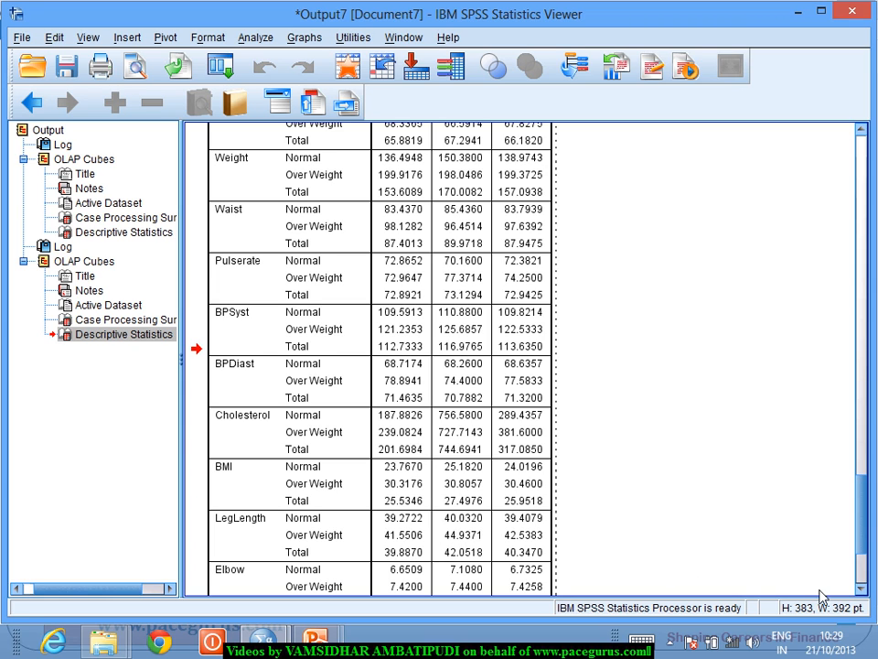
left_click(865, 591)
left_click(865, 591)
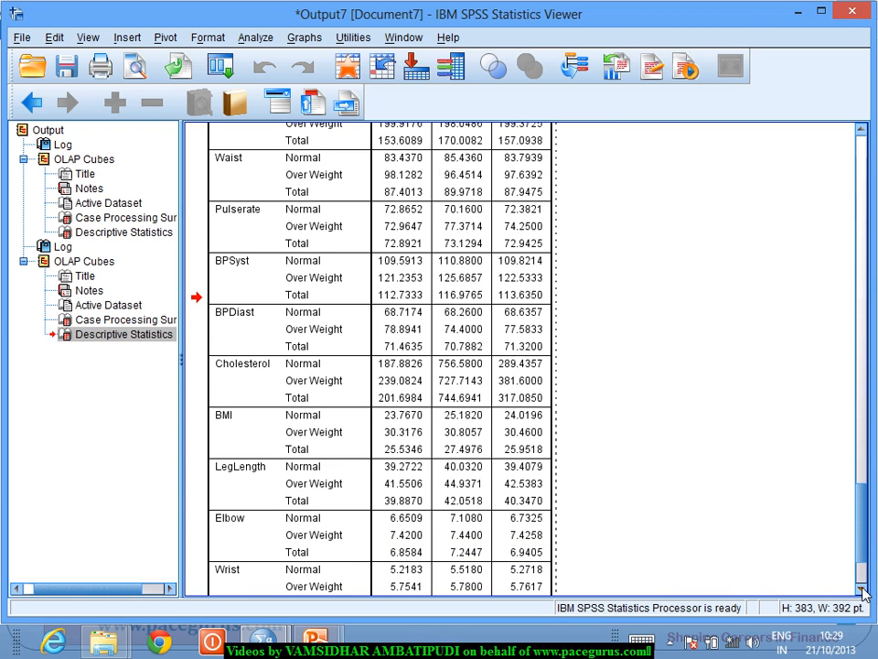
left_click(864, 591)
left_click(865, 590)
left_click(865, 591)
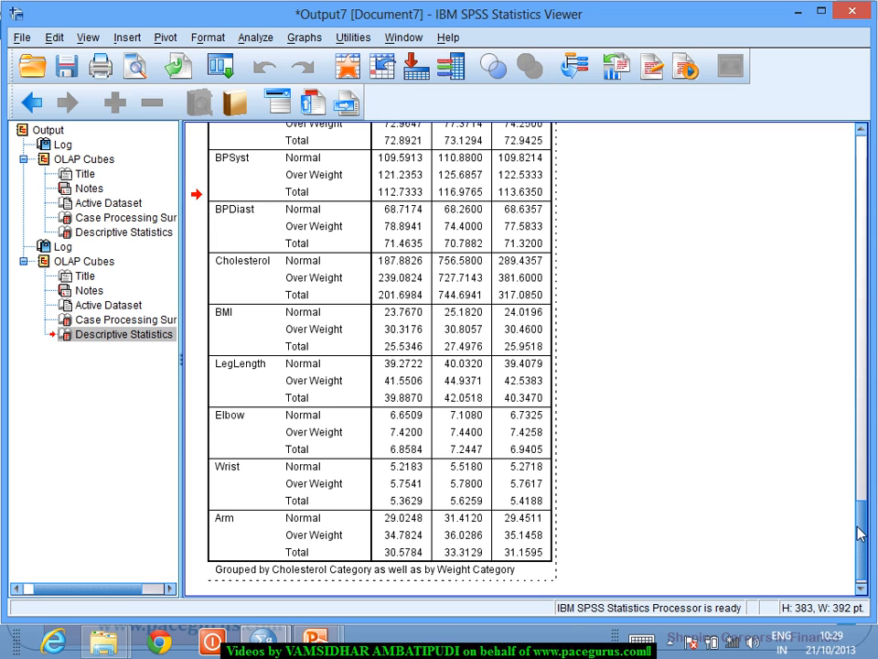
Step: Switch the Statistics layer of the Descriptive Statistics table to Std. Deviation
left_click_drag(860, 535, 860, 458)
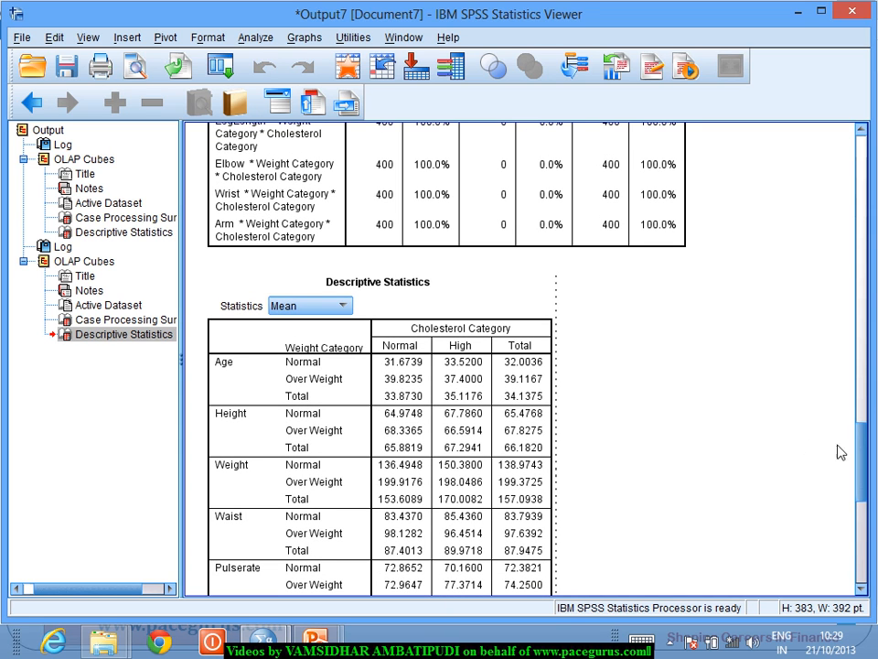
left_click(344, 308)
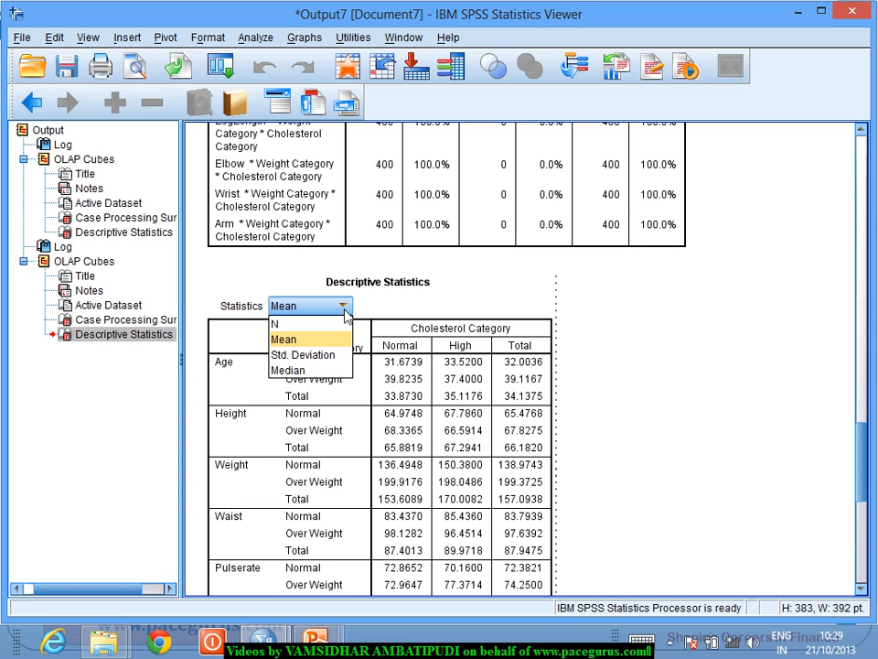
left_click(336, 354)
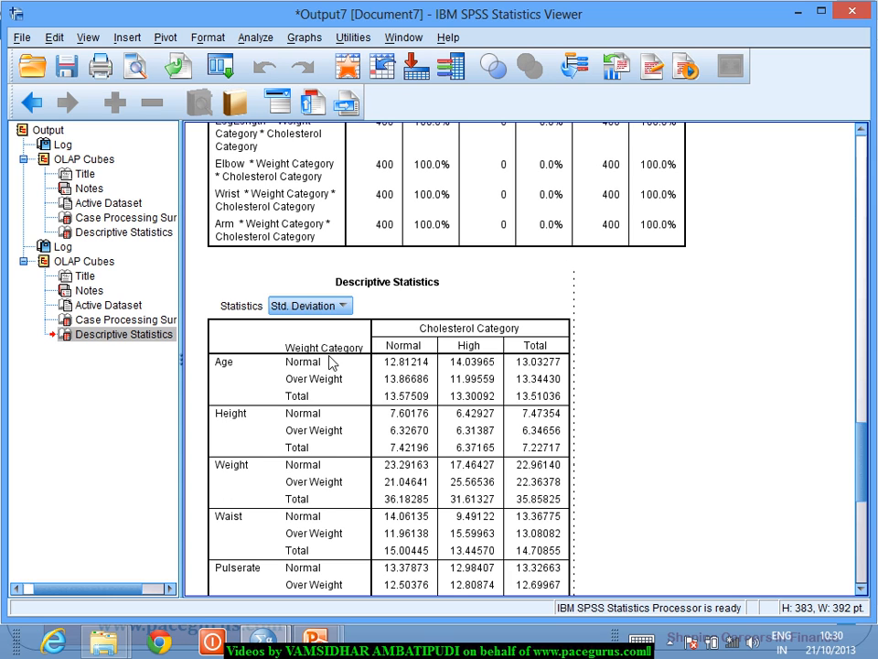
Step: Switch to the PowerPoint slide show with the Introduction slide containing the case question
key("alt+Tab")
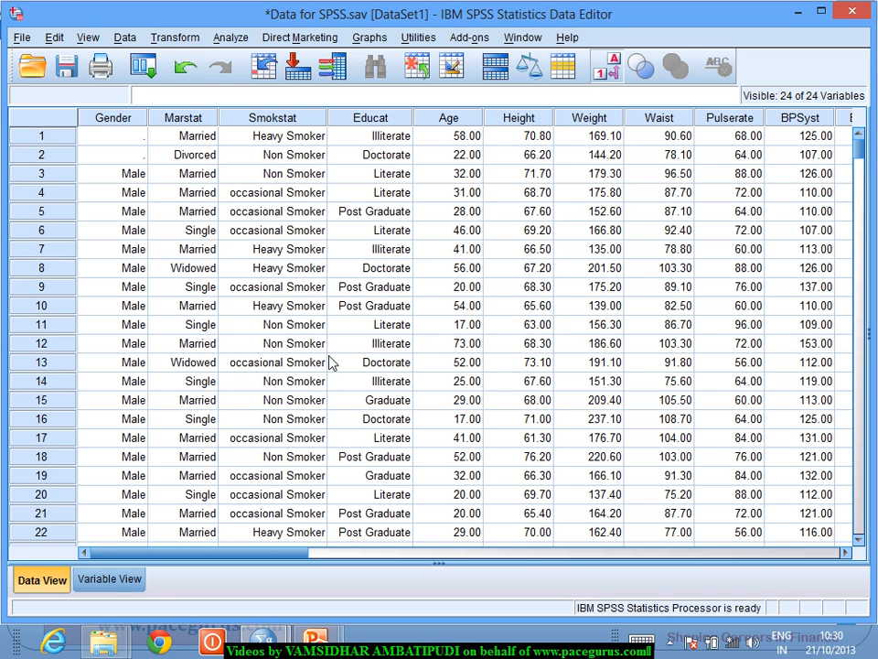
key("alt+Tab")
key("alt+Tab")
key("alt+Tab")
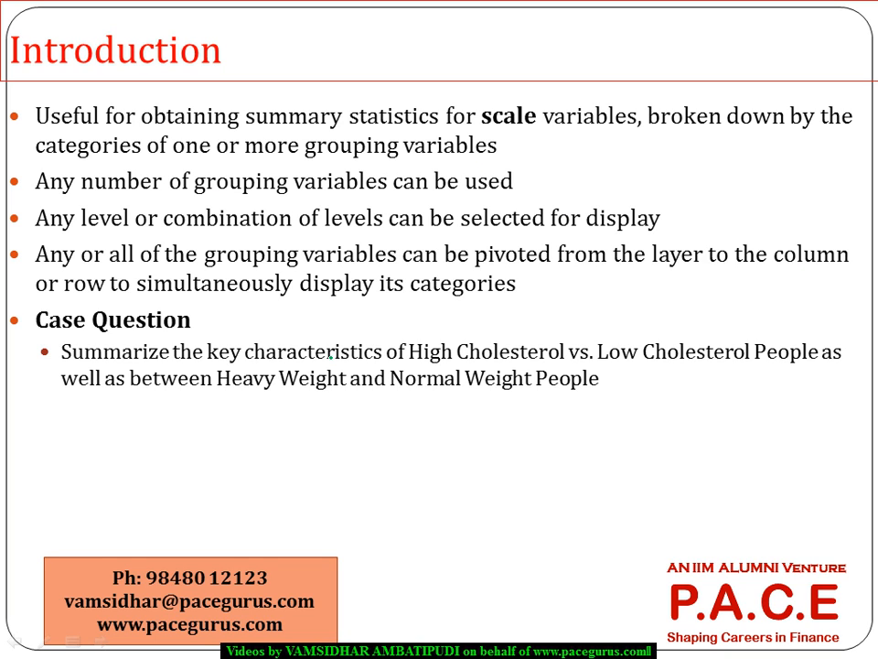